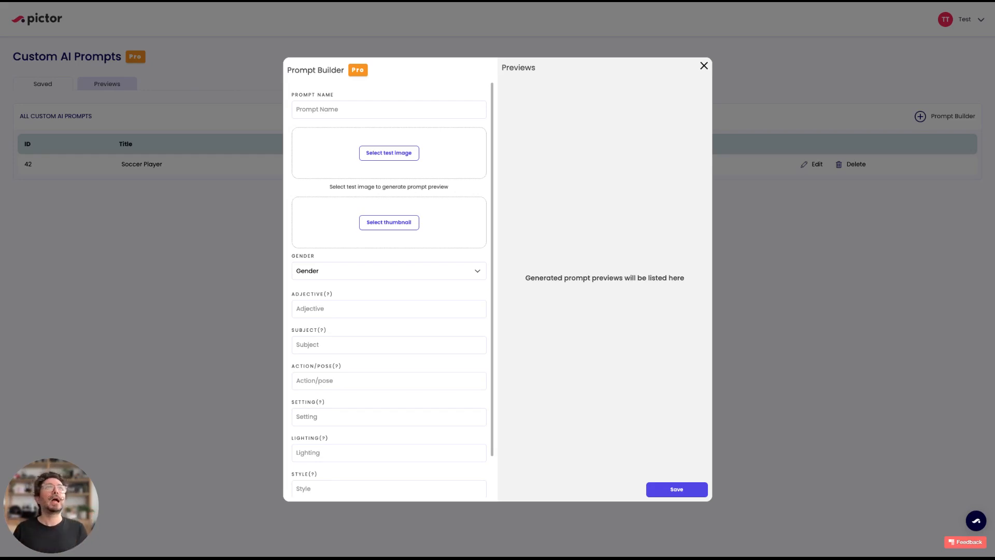
- Name the new prompt "Football Player (American)"
left_click(349, 107)
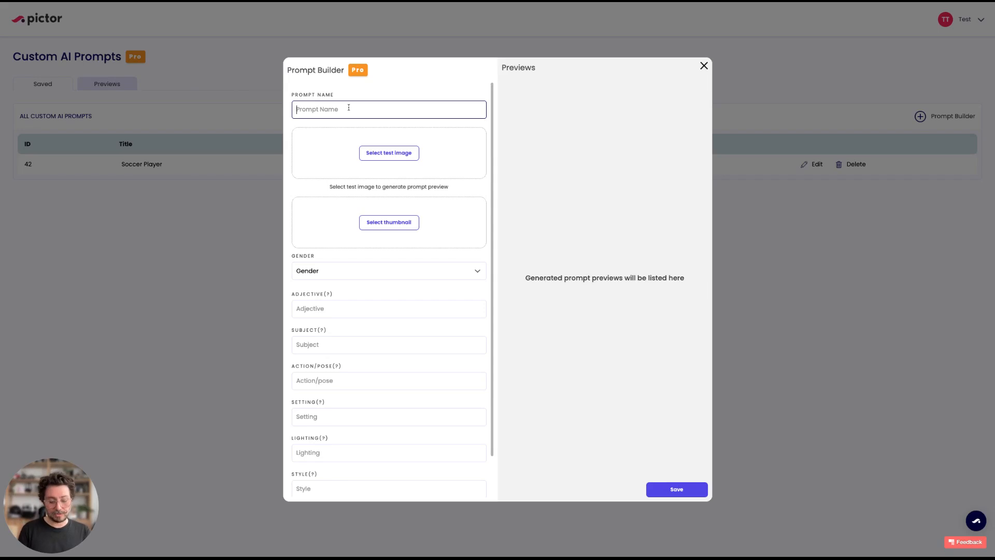
type("Football Player (American)")
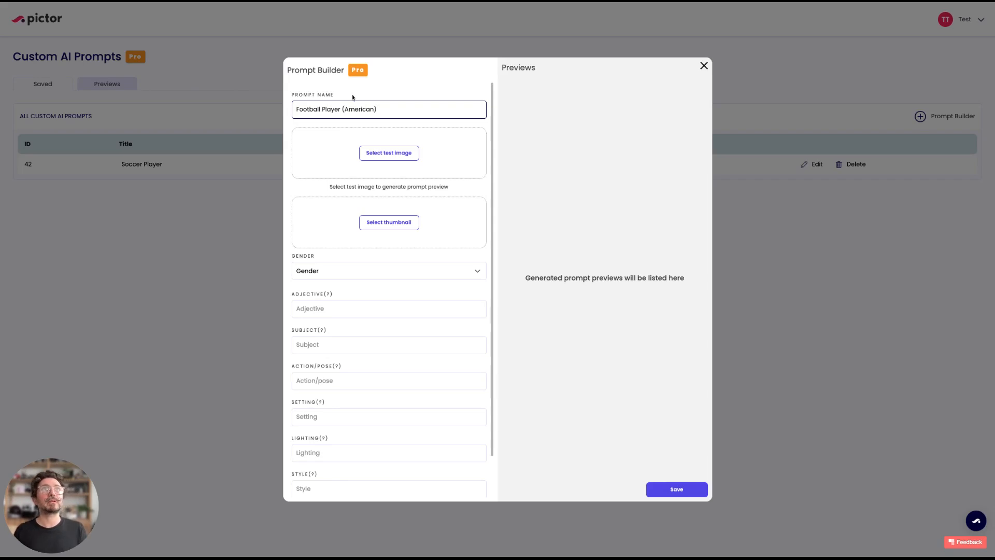
- Use the portrait photo of the man in a bow tie from the tk media folder as the test image
left_click(381, 160)
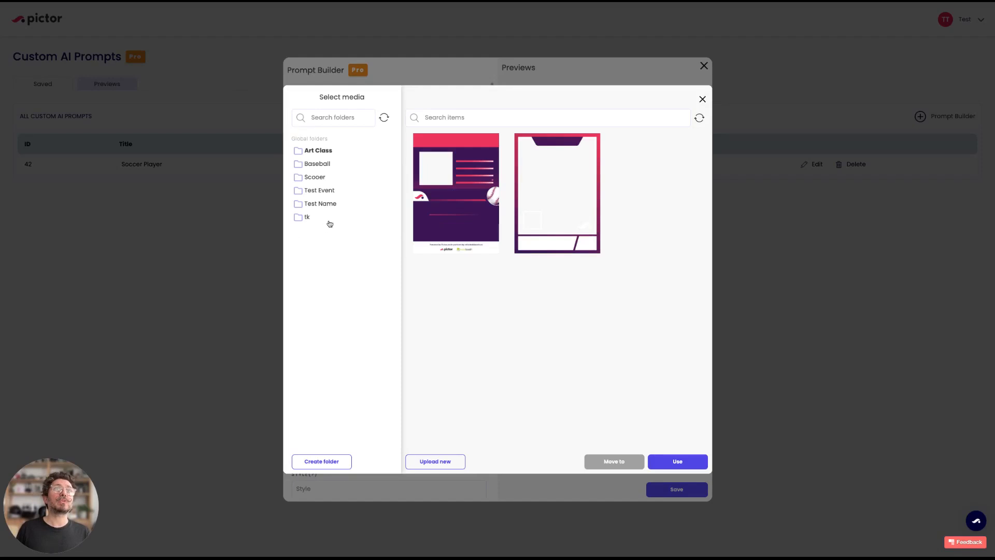
left_click(329, 223)
left_click(471, 214)
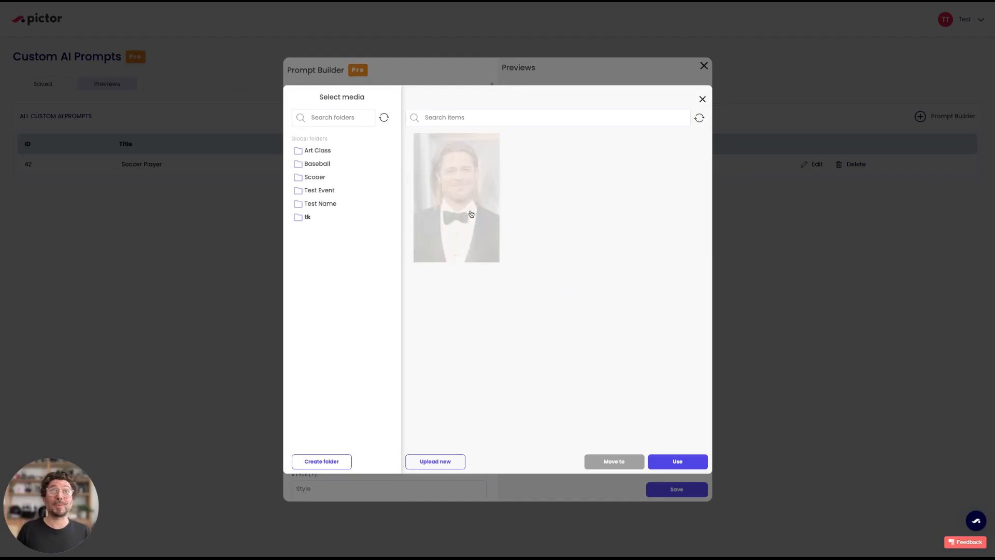
left_click(683, 463)
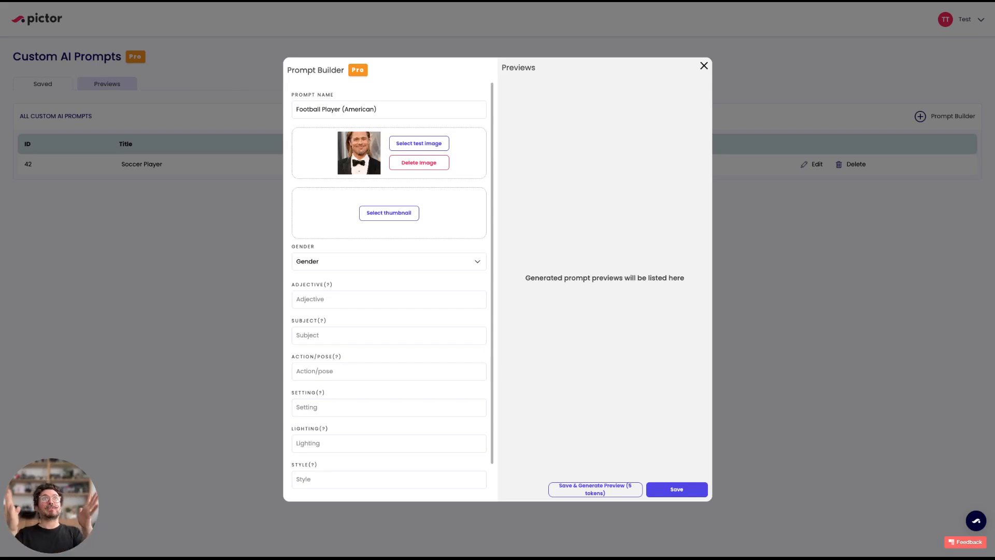
- Set the prompt's gender to Male and its adjective to "Stoic"
left_click(348, 264)
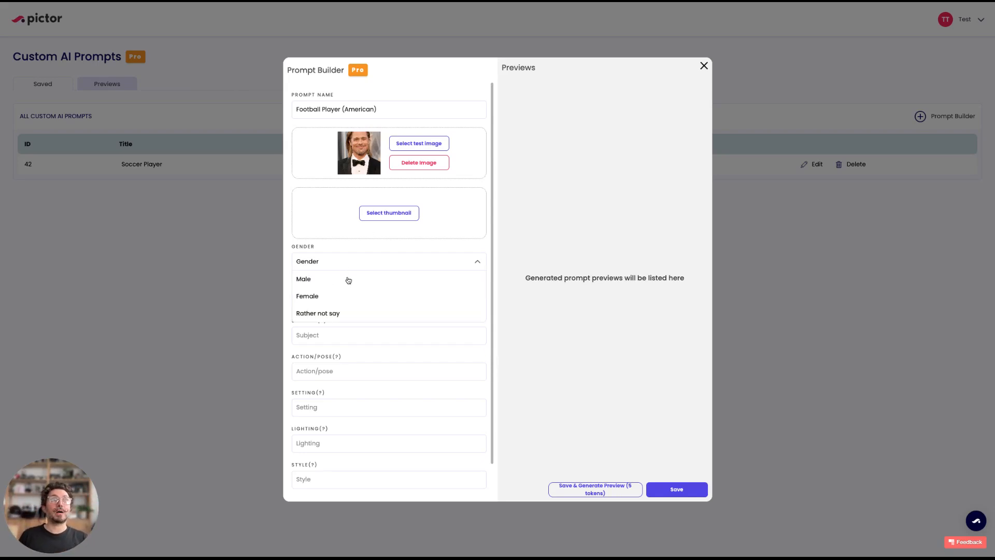
left_click(342, 280)
left_click(356, 300)
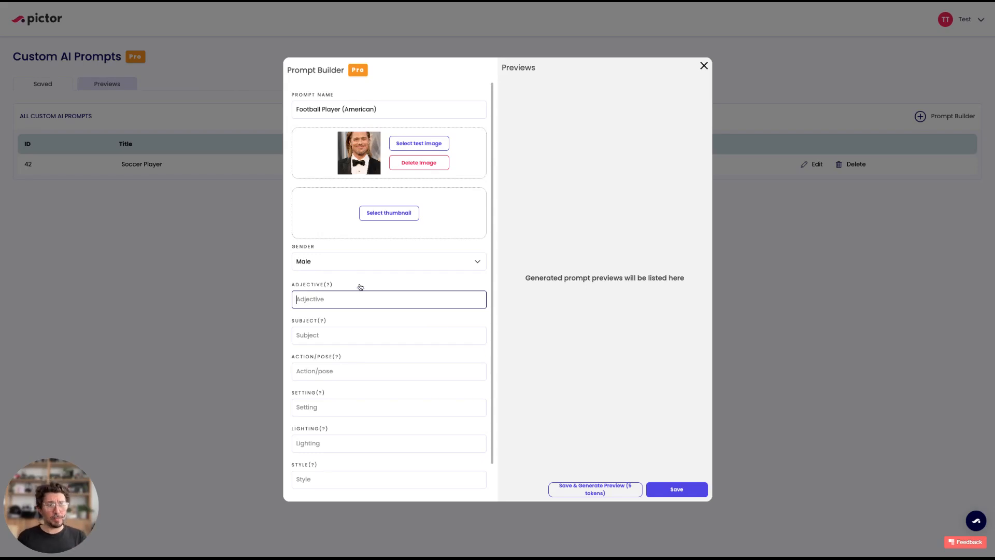
type("Stoic")
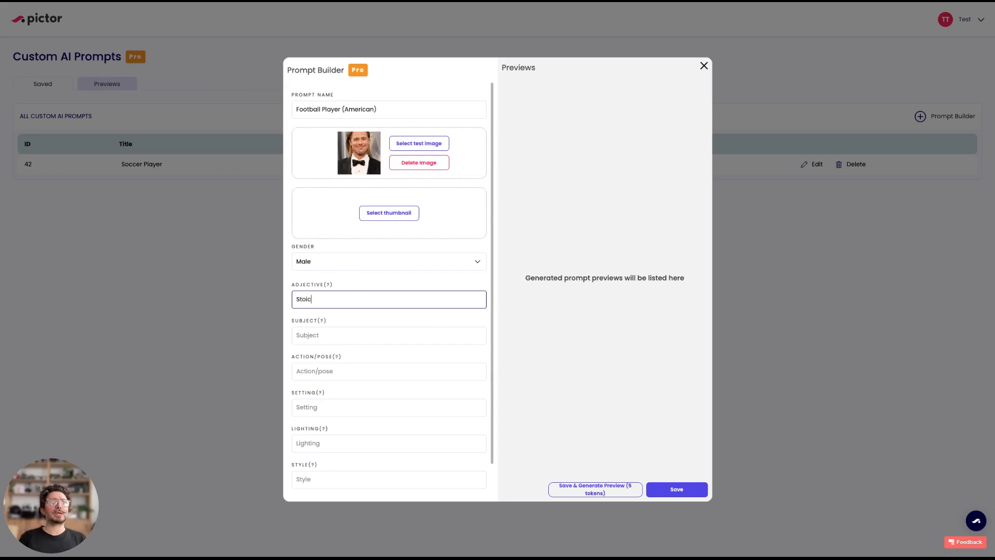
key("Tab")
- Enter "NFL Football Player" as the prompt's subject
type("A")
key("BackSpace")
type("F")
key("BackSpace")
type("NFL F")
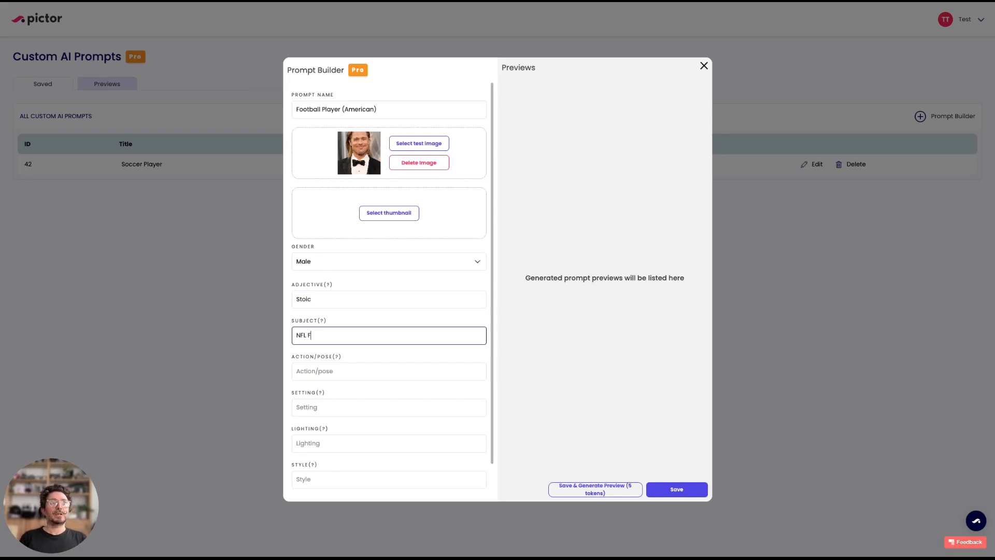
type("ootball Player")
key("Tab")
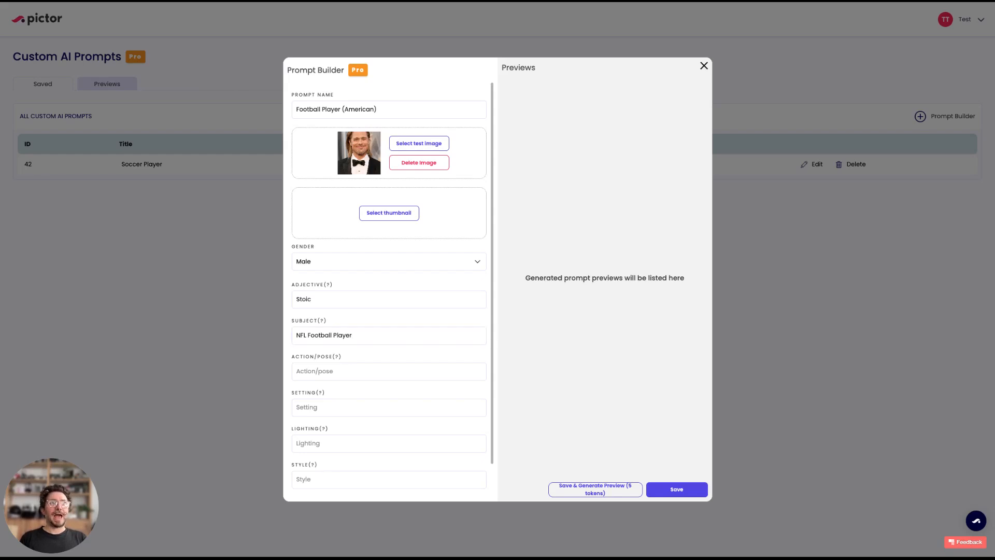
- Enter "Posing for a publicity portrait" as the prompt's action/pose
left_click(350, 369)
type("Posi")
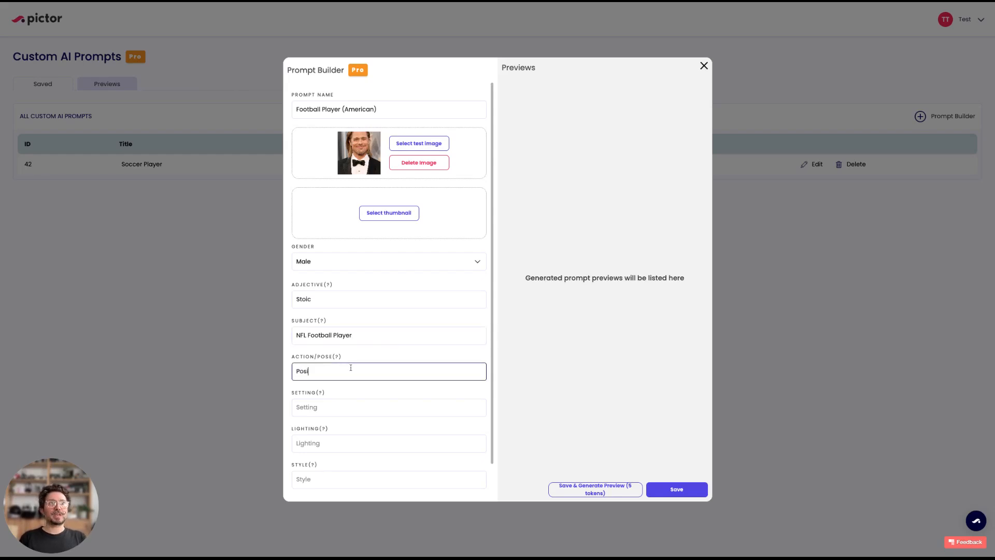
type("ng ")
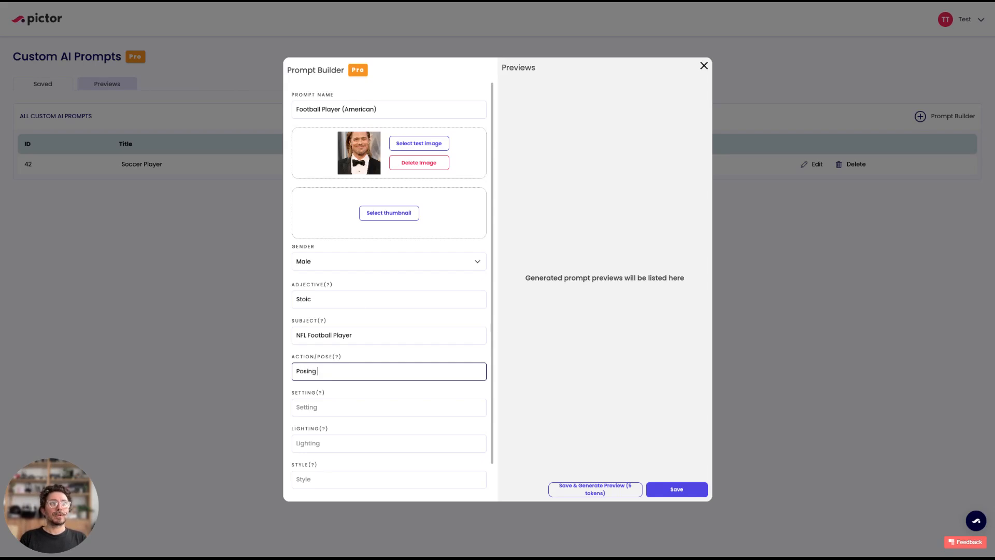
type("for a piublicity portrait")
key("Tab")
- Enter "on the football field of a football stdium" as the prompt's setting
type("on the football firled")
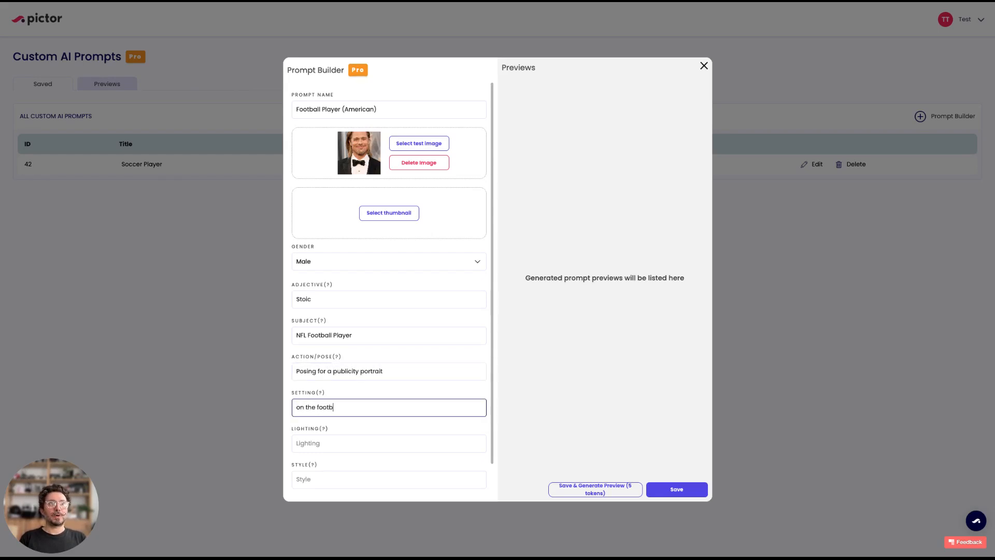
key("BackSpace")
key("BackSpace")
key("BackSpace")
key("BackSpace")
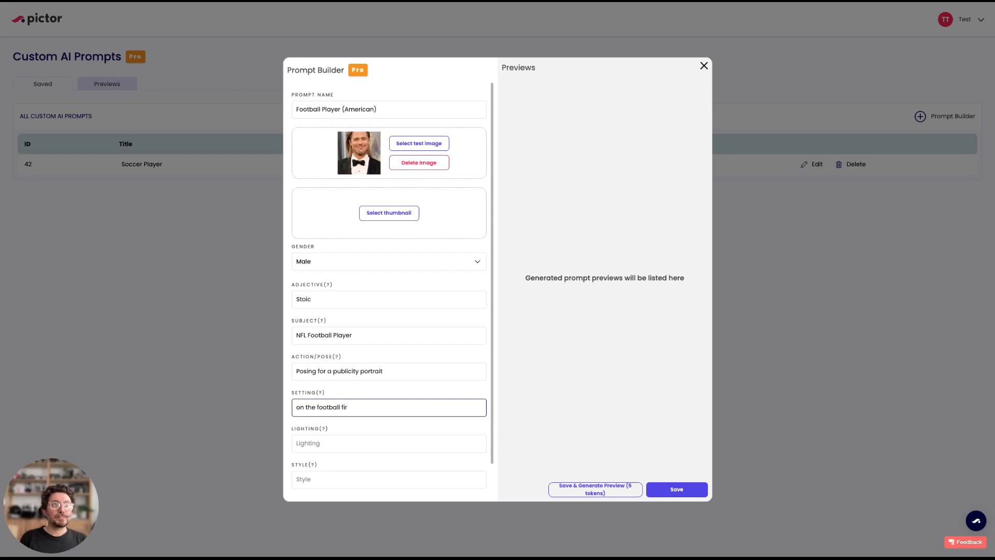
type("e")
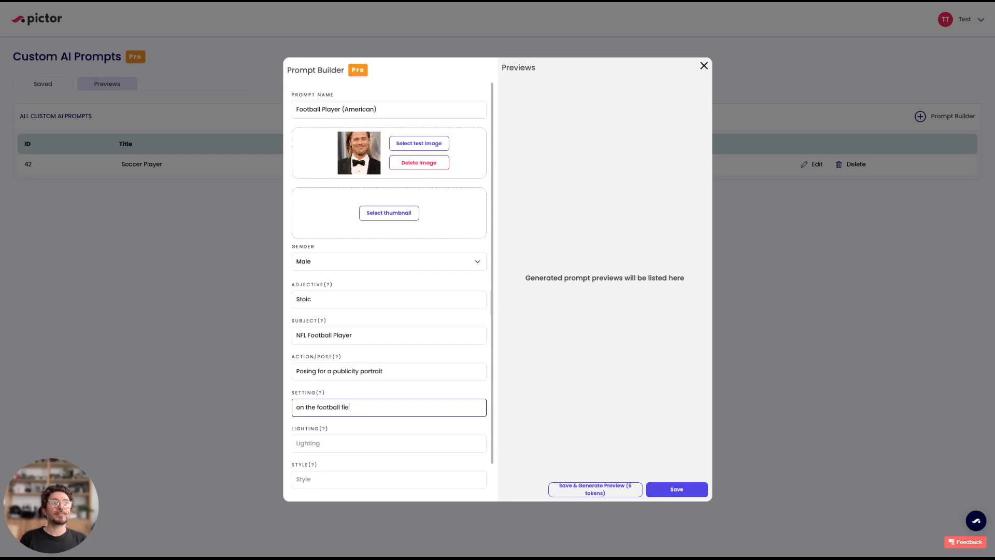
type("ld of a football ")
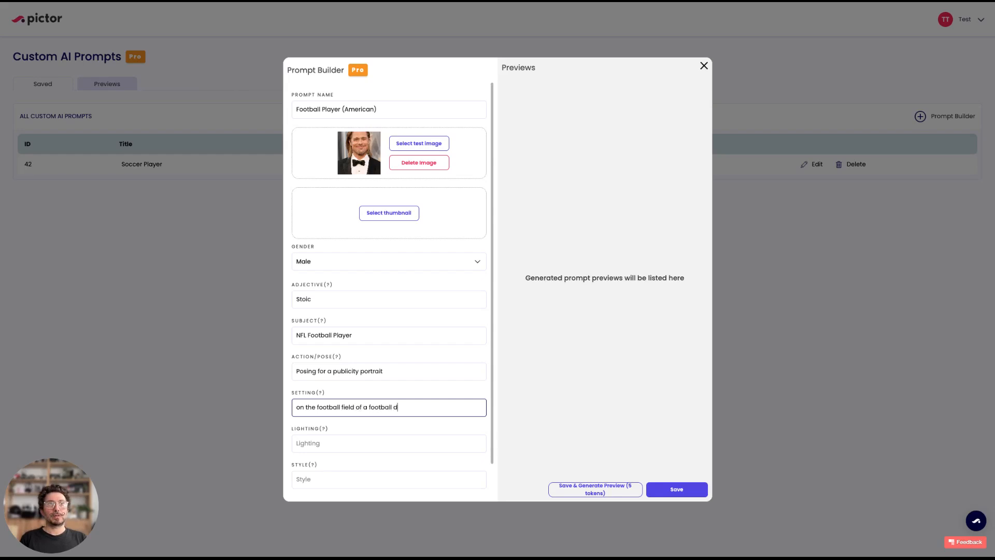
type("stdium")
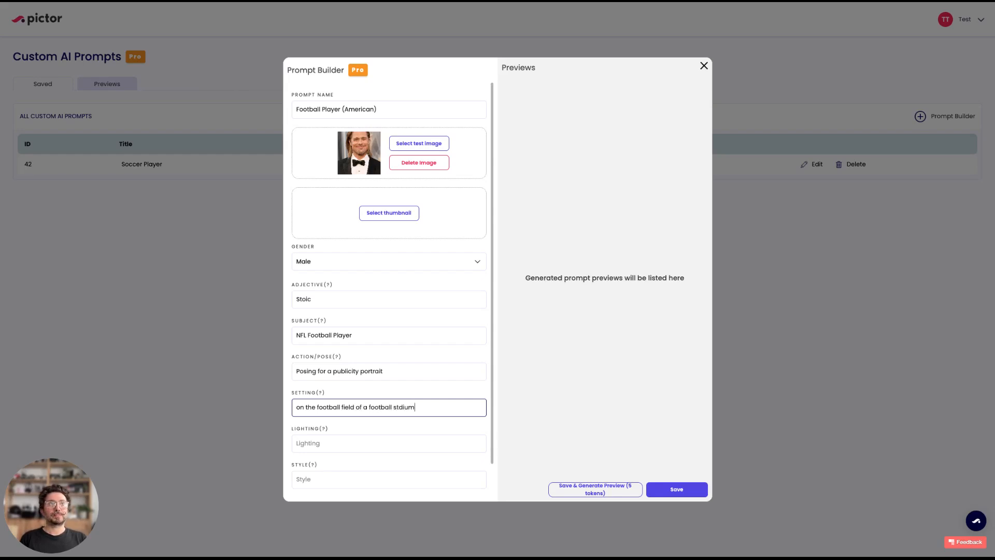
key("Tab")
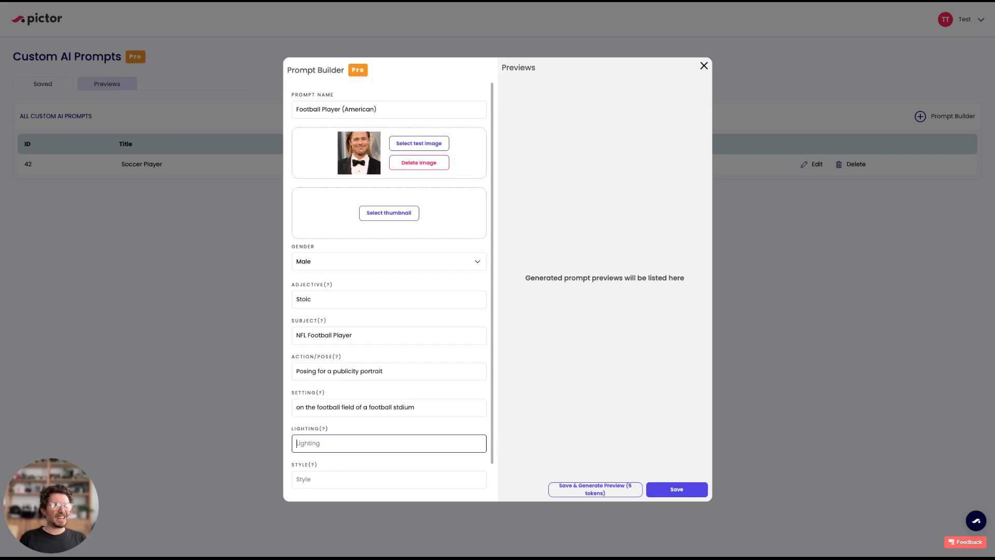
- Enter "Magic Hour, cinematic, bright stadium lighting on the player" as the prompt's lighting
type("M")
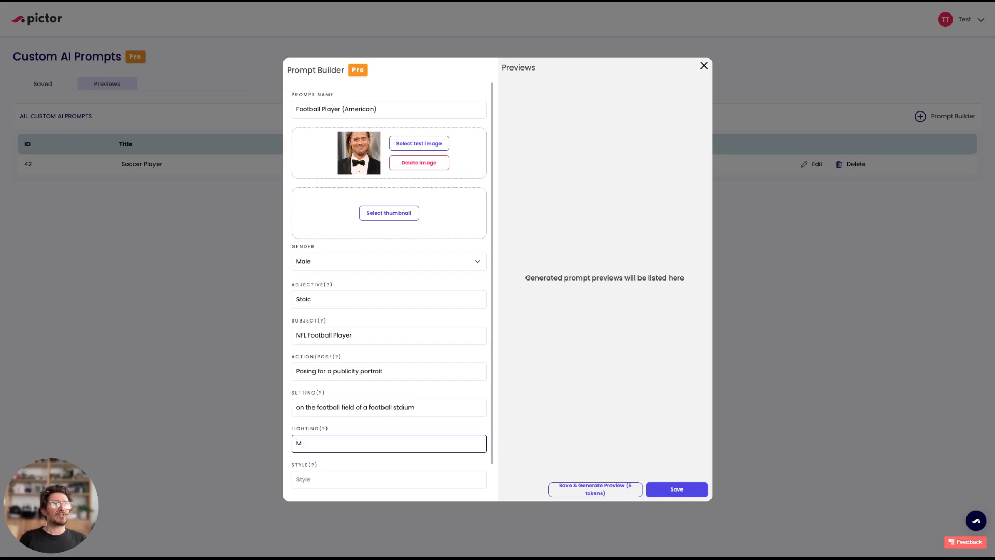
type("egic Hour, cin")
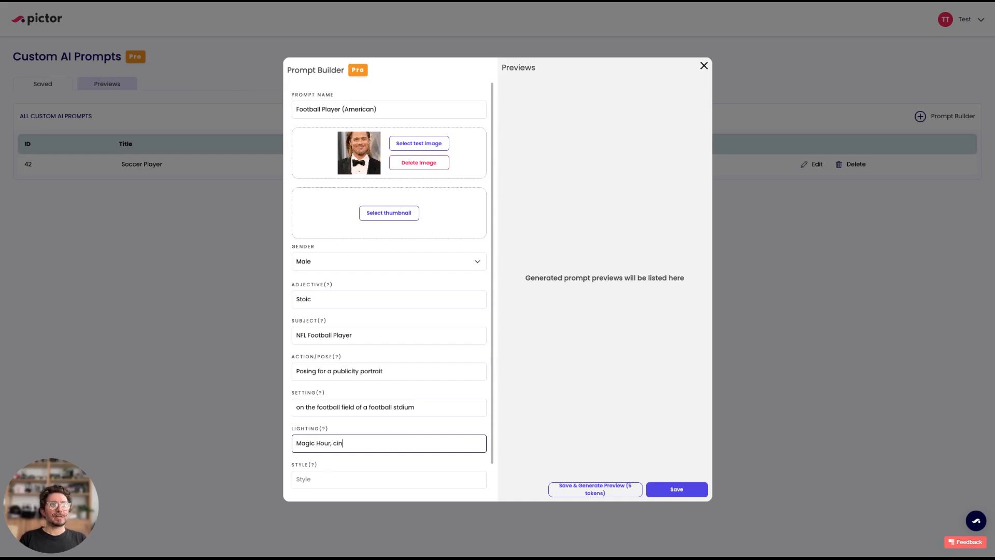
type("ematic, bright stadiu")
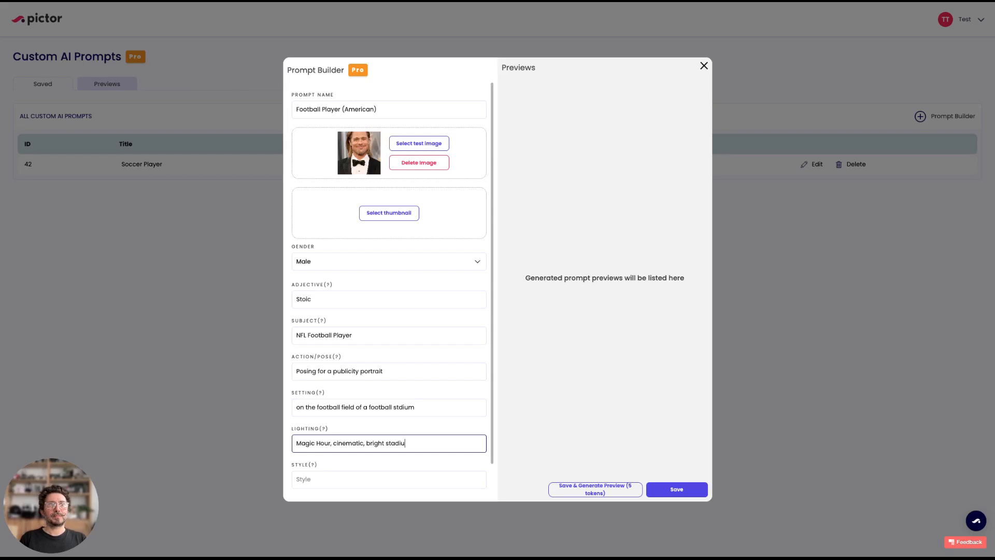
type("m lighting")
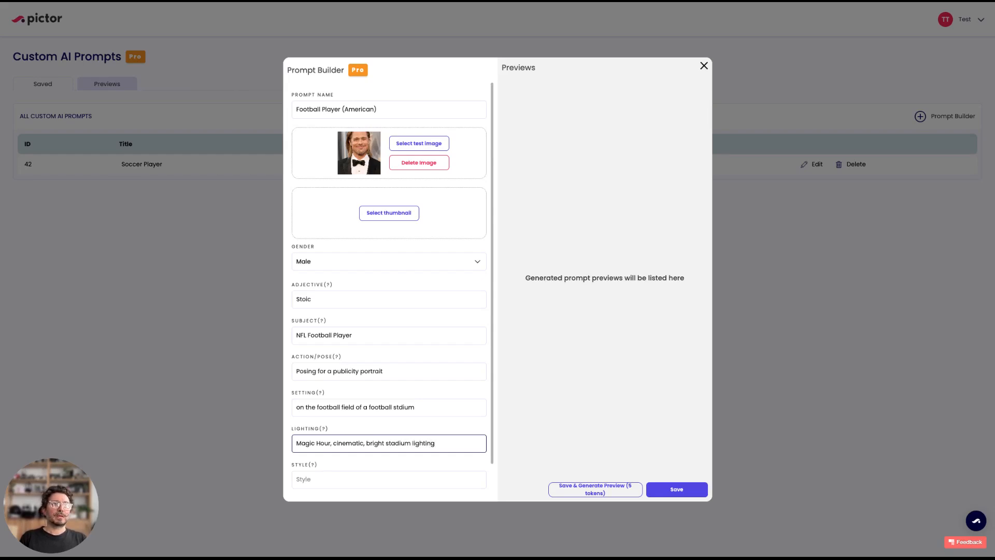
type(" on the player")
- Enter "hyperreal portrait with strobe lighting" as the prompt's style
scroll(390, 464, "down", 1)
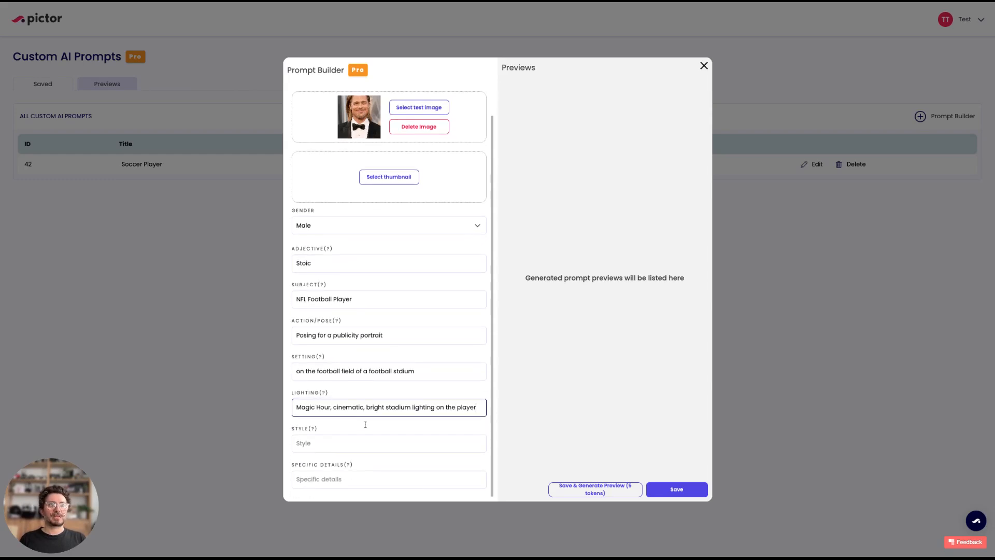
left_click(384, 447)
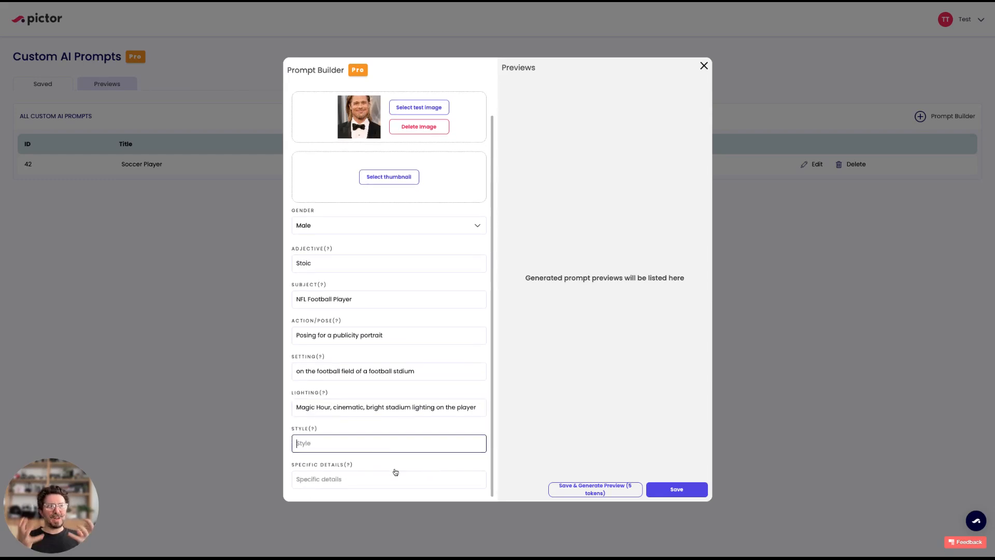
type("hyp")
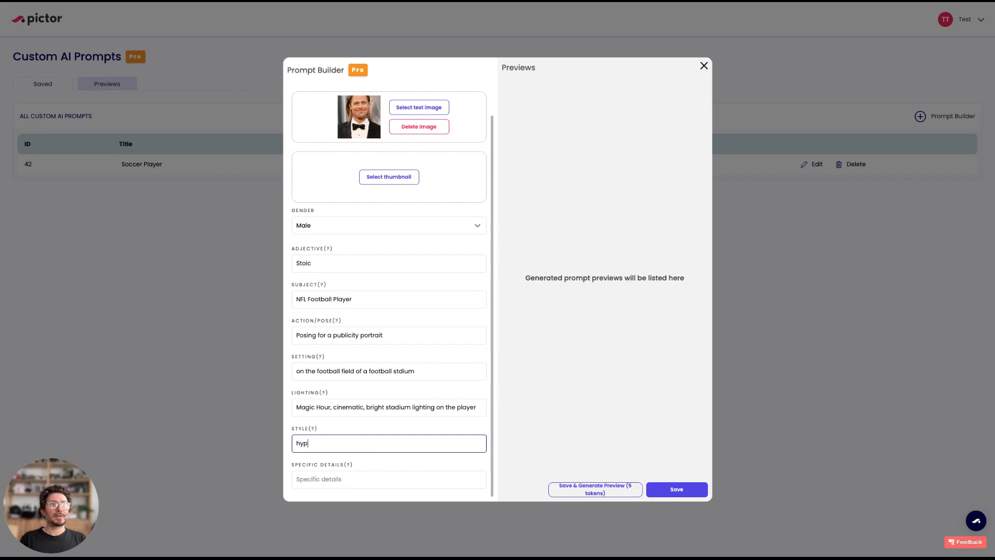
type("erreal portrait with strobe lighting")
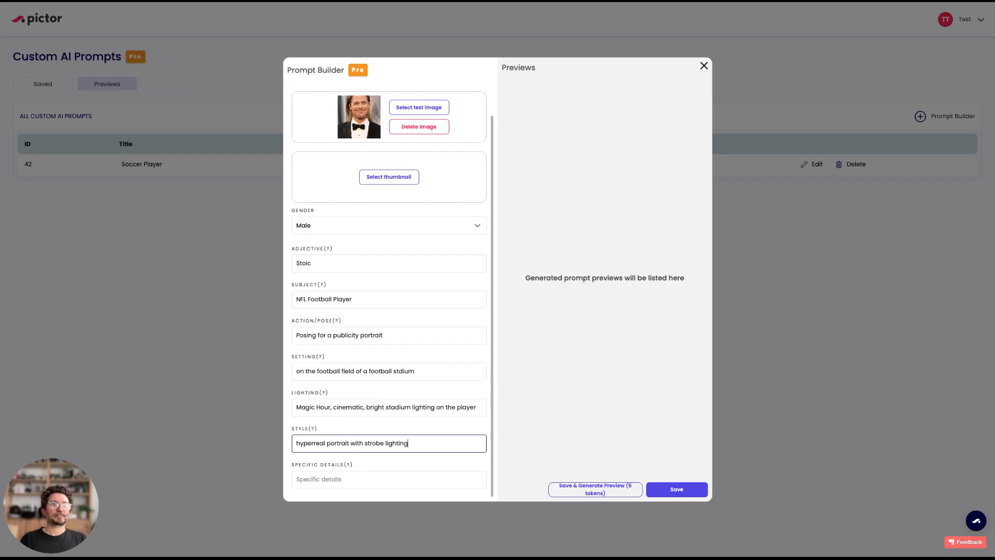
- Enter the specific details "well lit face, posing as if they are on a collectible football card", and save the prompt while generating a preview
left_click(373, 482)
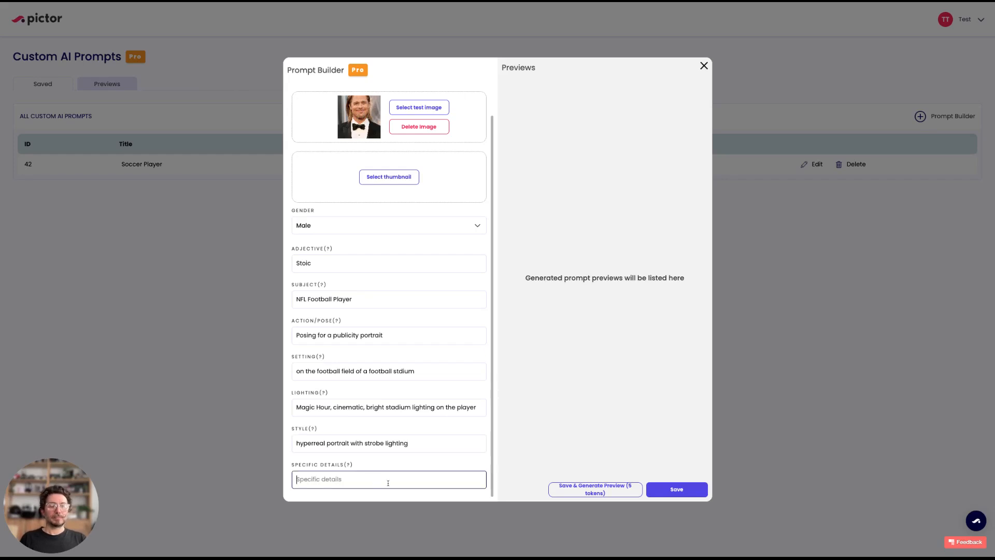
type("well lit face,")
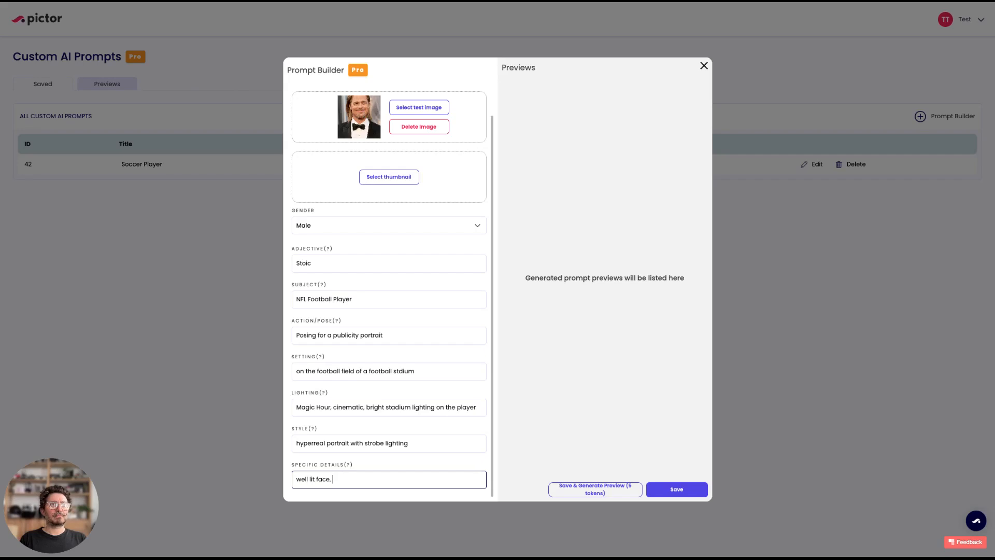
type("posing as ")
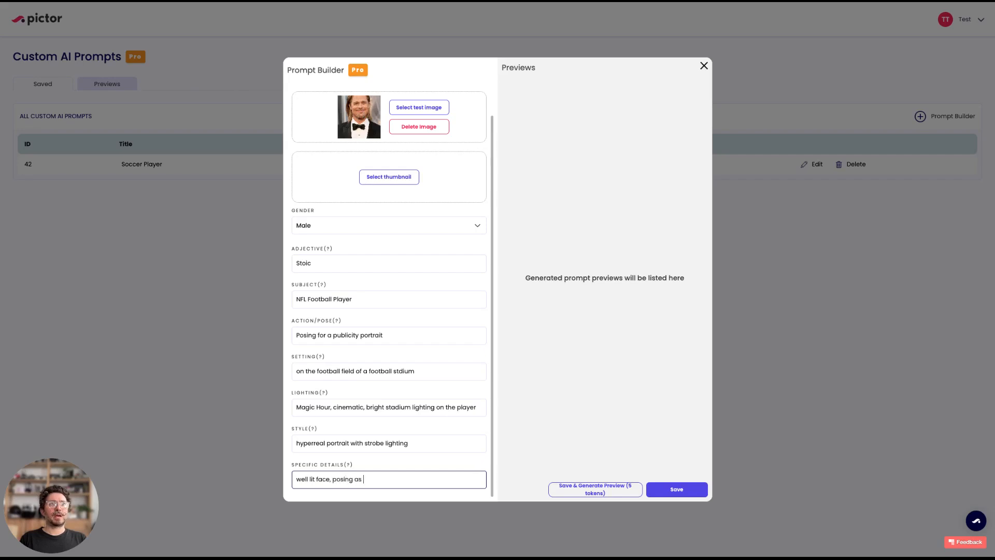
type("if they are on a collectib")
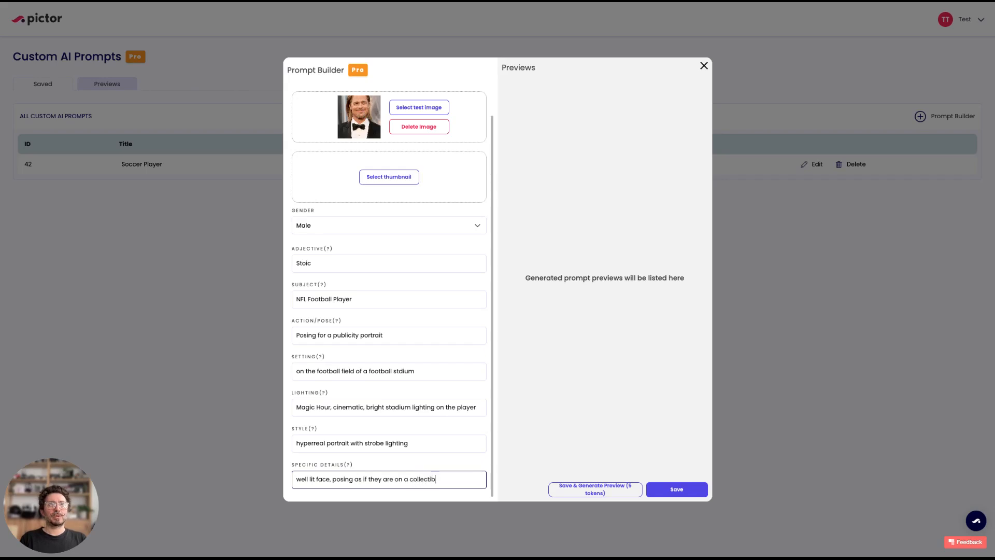
type("le football card")
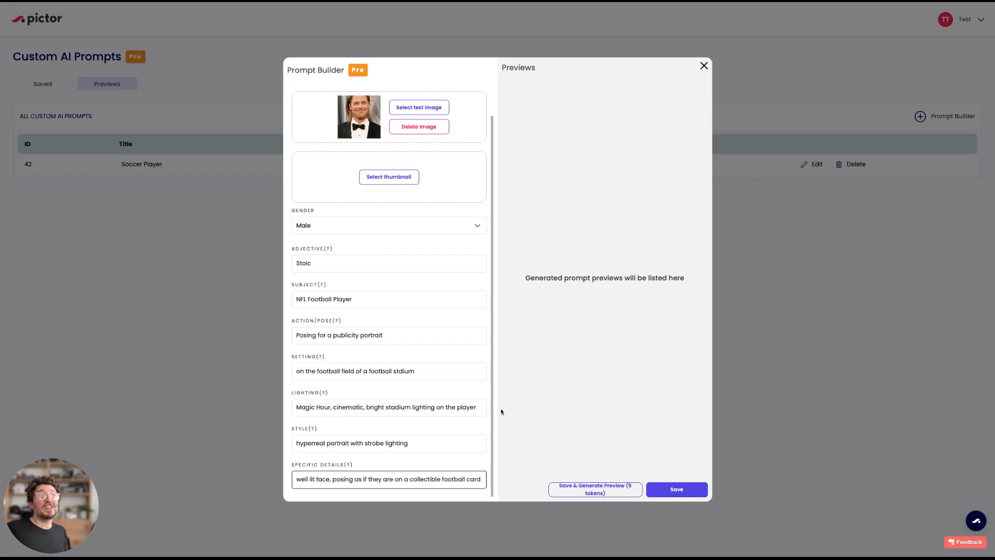
left_click(599, 495)
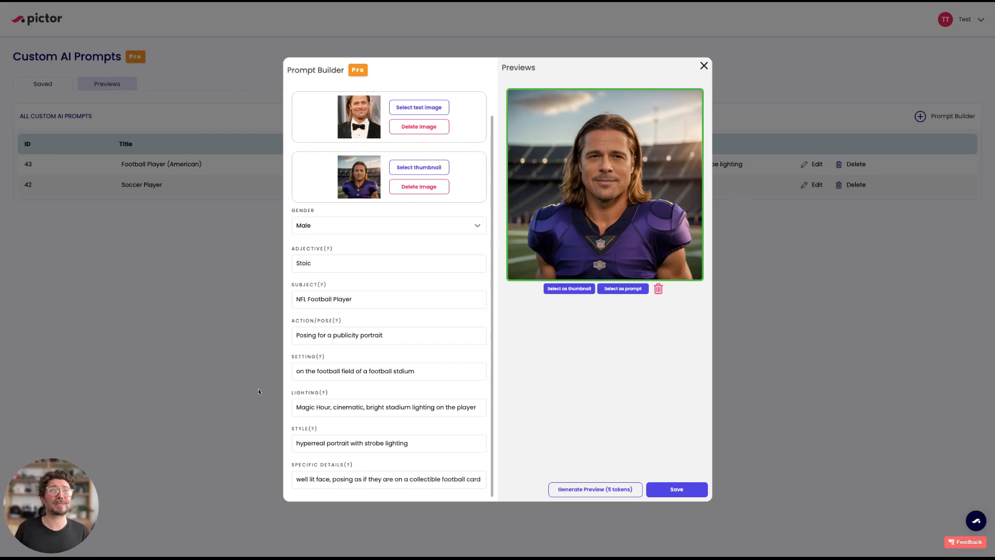
- Extend the subject with ", in a silver uniform" and generate another preview
left_click(361, 301)
type(", in a silver ")
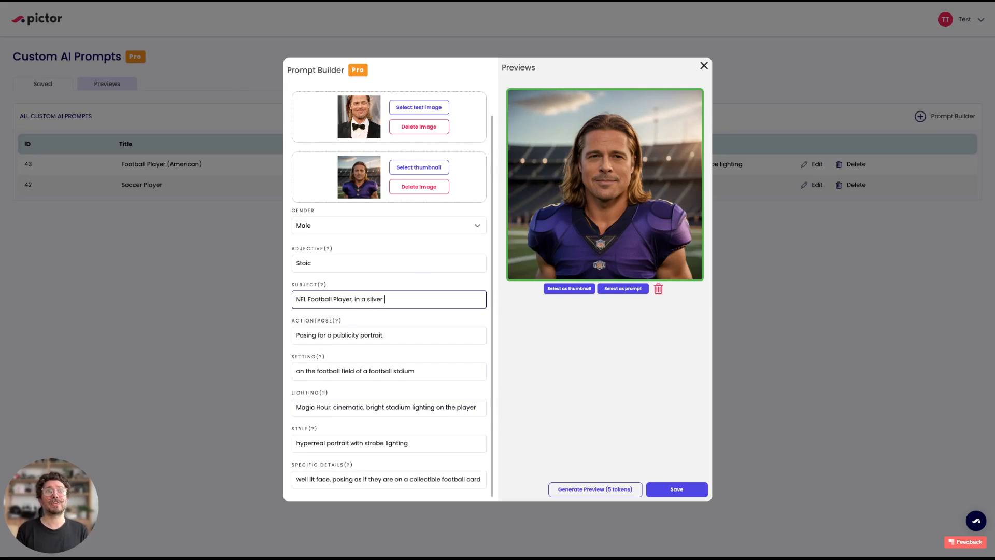
type("uniform")
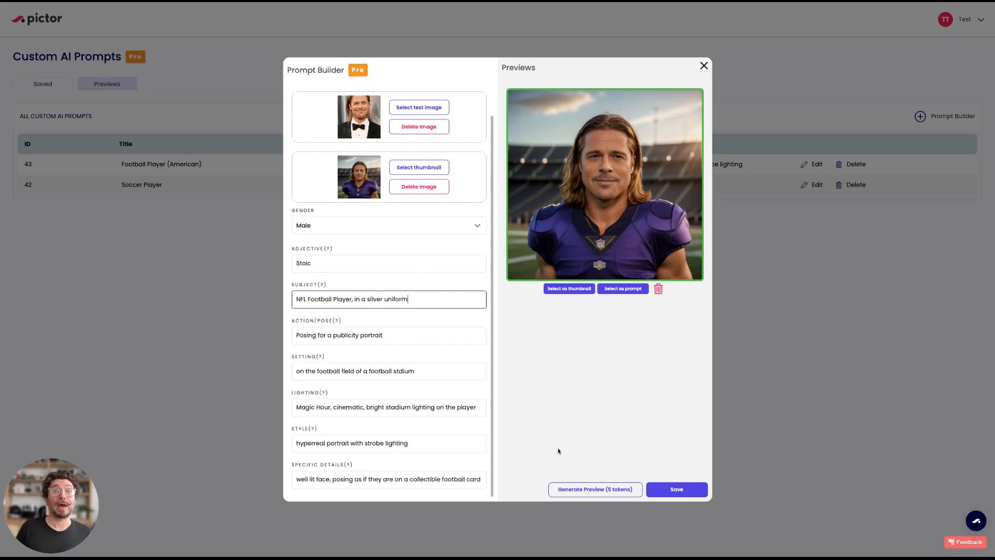
left_click(577, 491)
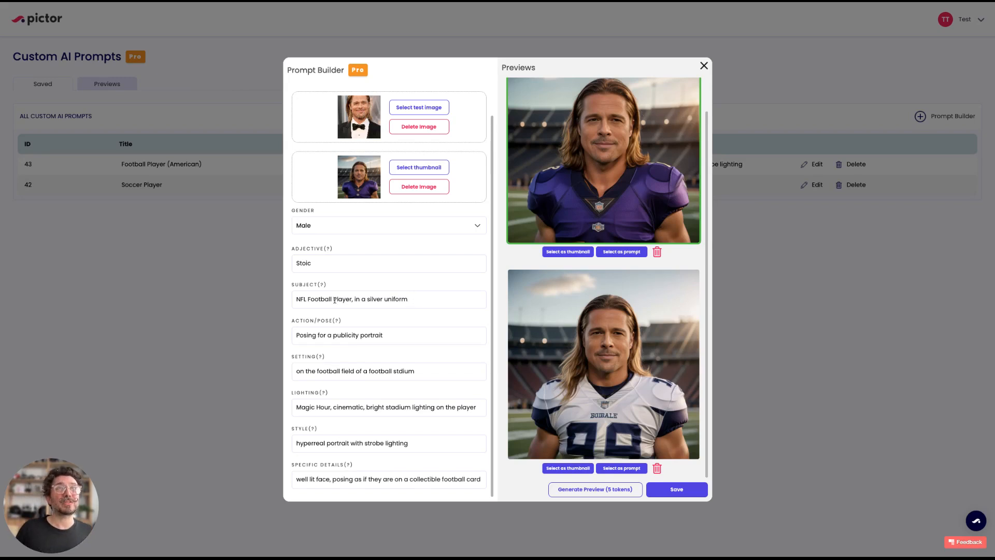
- Remove "NFL" from the prompt's subject and reword it to "Football Player wearing a silver uniform"
left_click_drag(309, 300, 261, 274)
key("BackSpace")
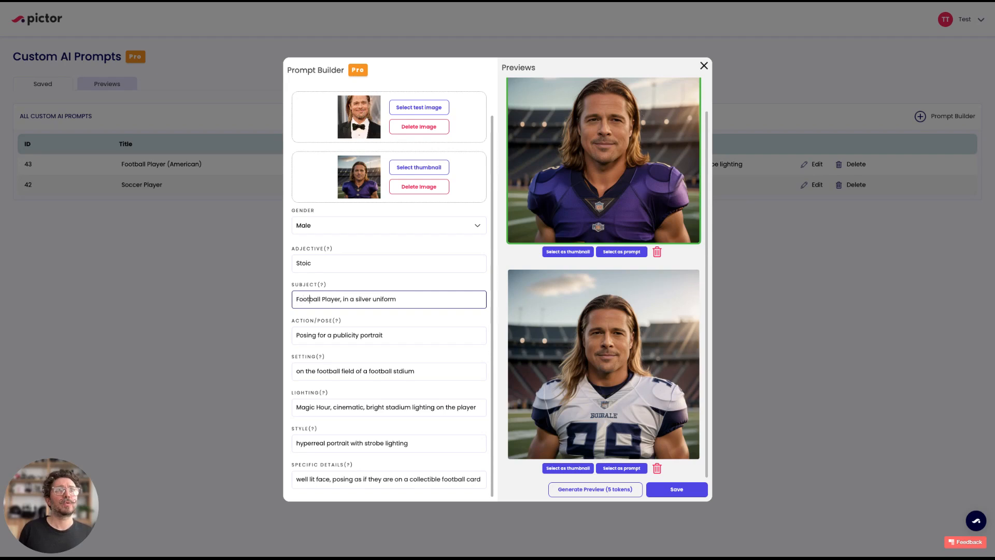
key("shift+Right")
key("shift+Right")
key("shift+Right")
key("shift+Right")
key("shift+Right")
type("weariubg")
key("BackSpace")
key("BackSpace")
key("BackSpace")
type("ng a")
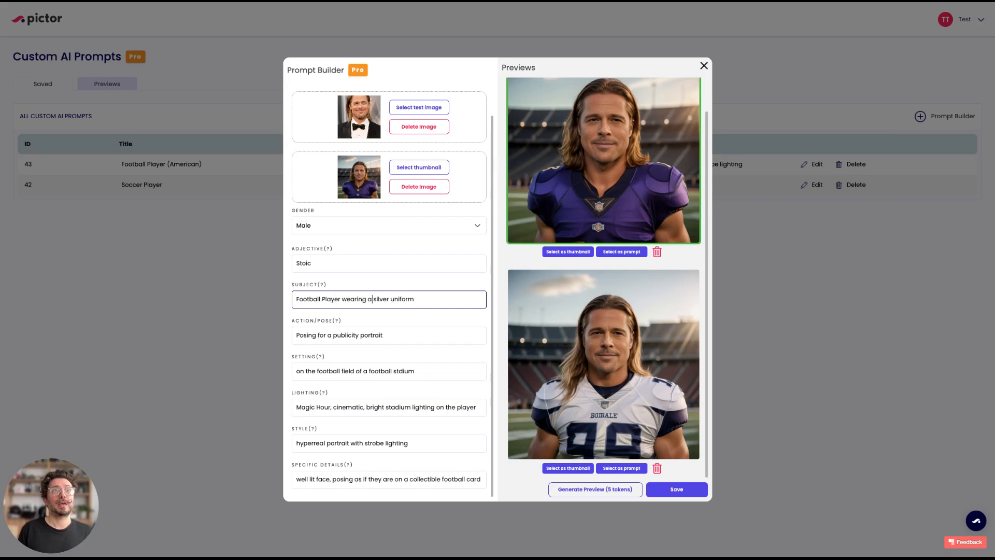
- Replace "uniform" with "jersey" in the subject and generate another preview
key("Right")
key("alt+shift+Right")
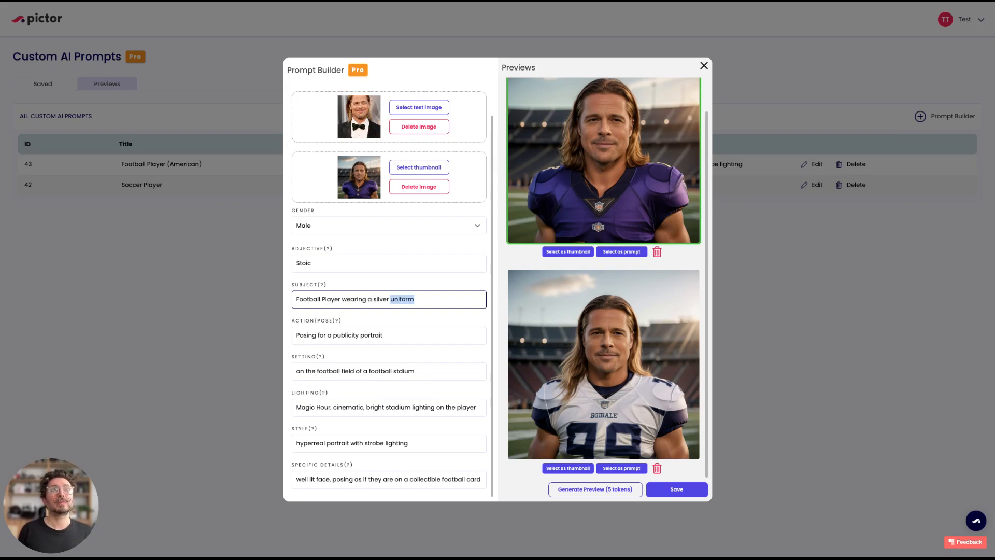
type("jersey")
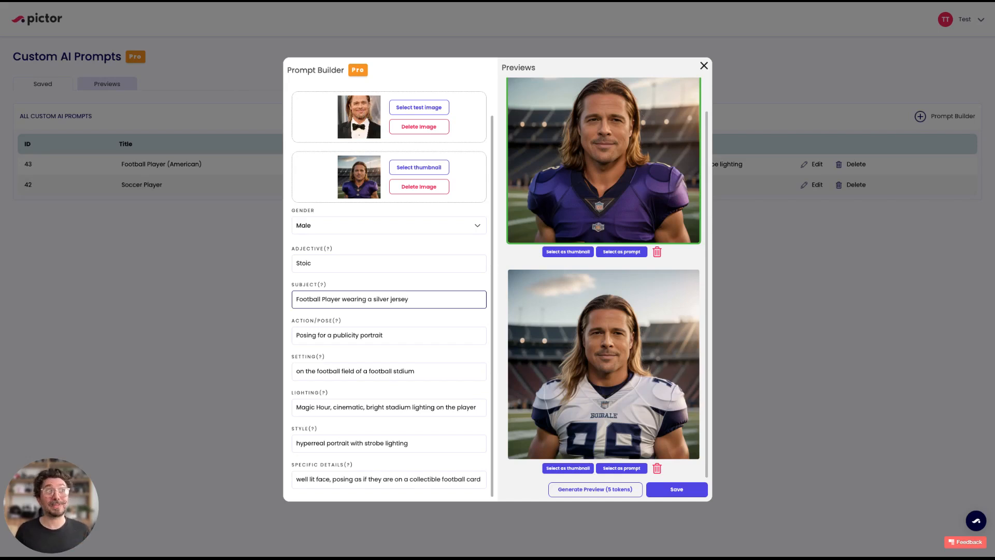
left_click(615, 495)
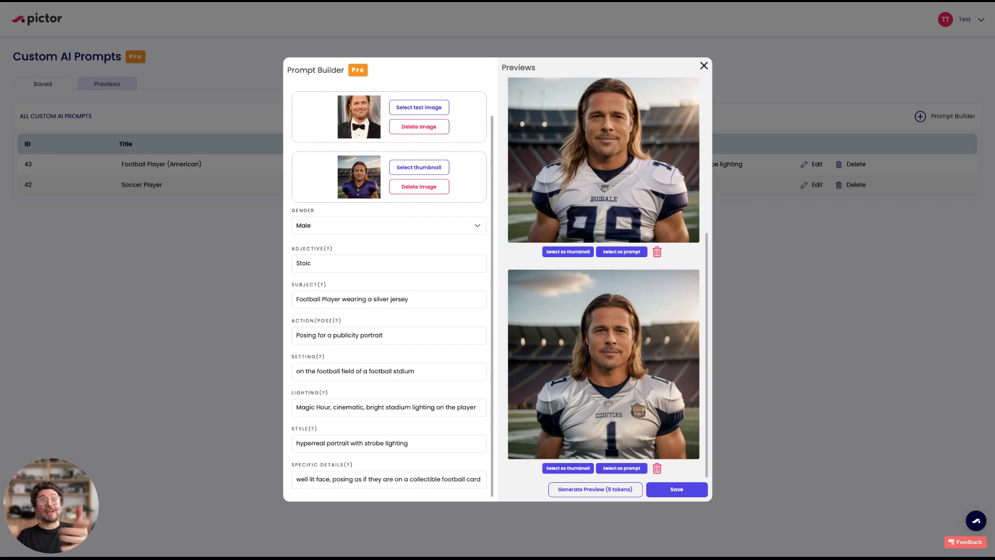
- Use the newest silver-jersey preview as the thumbnail and as the prompt, and save the prompt
mouse_move(322, 286)
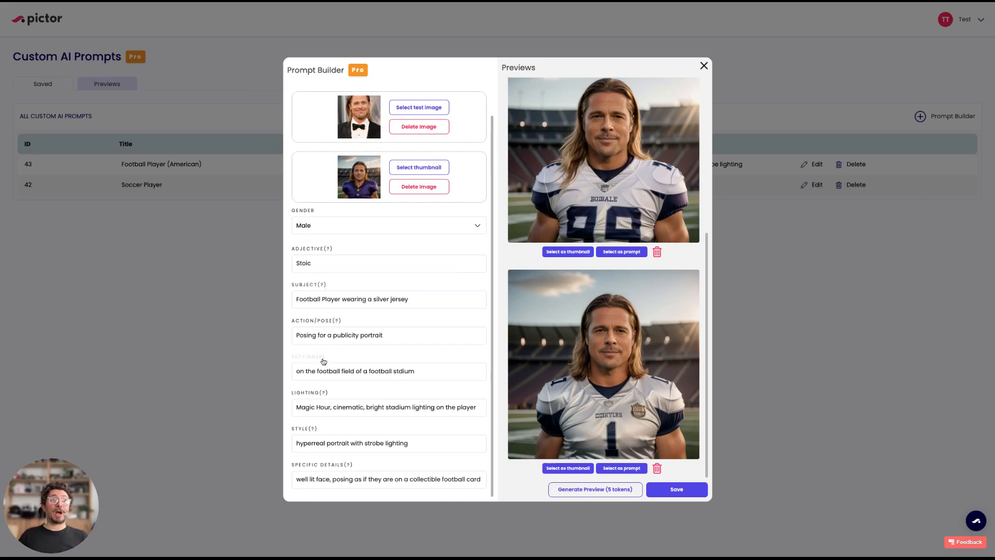
mouse_move(322, 358)
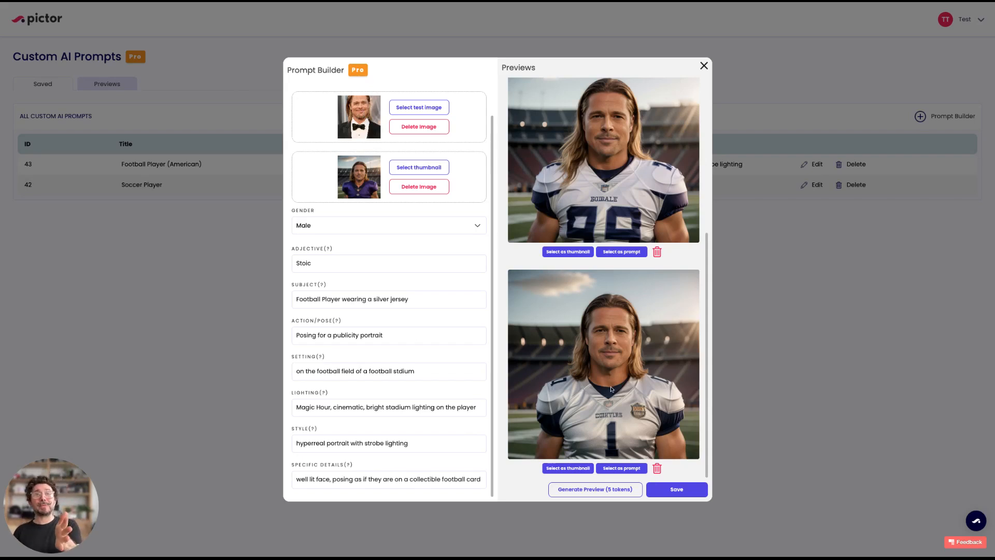
scroll(624, 400, "up", 5)
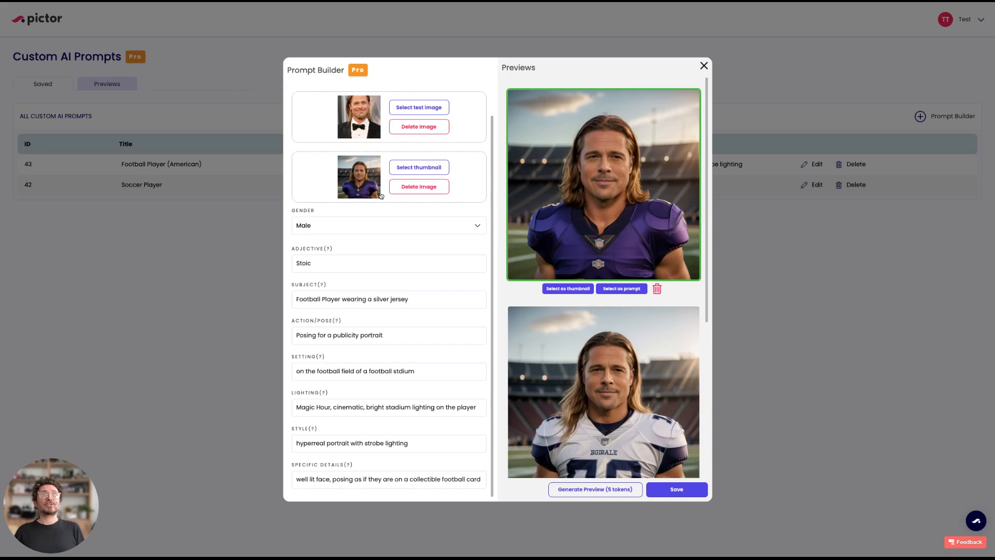
scroll(604, 363, "down", 5)
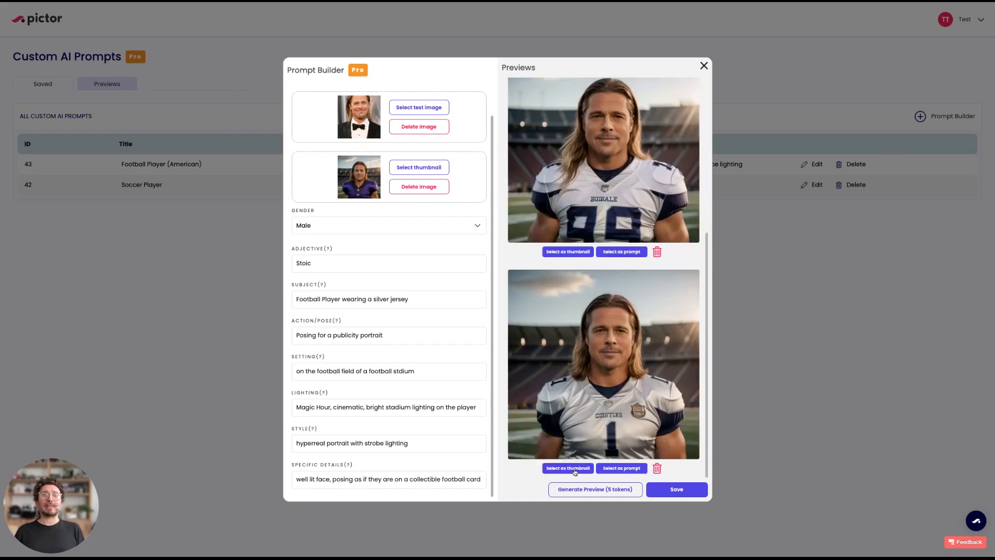
left_click(568, 468)
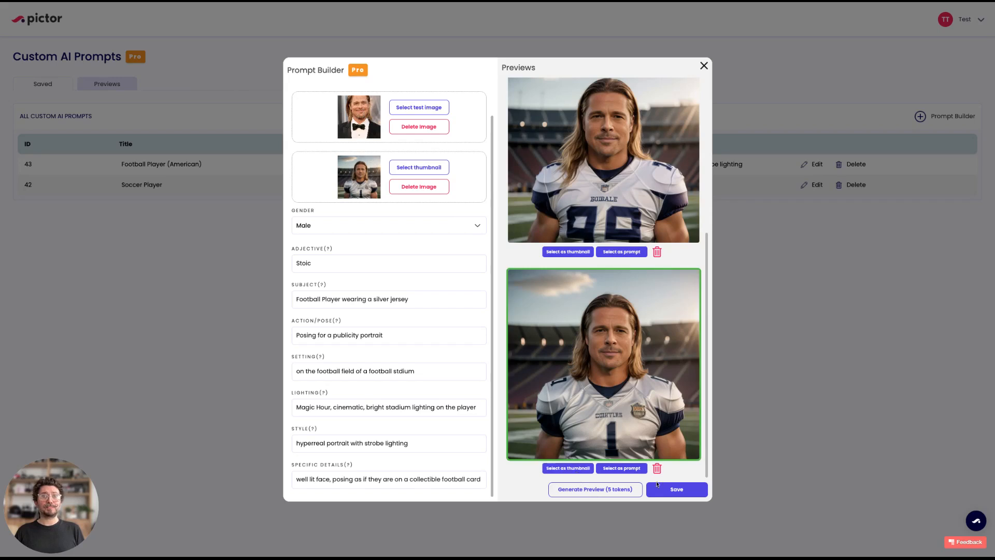
left_click(680, 496)
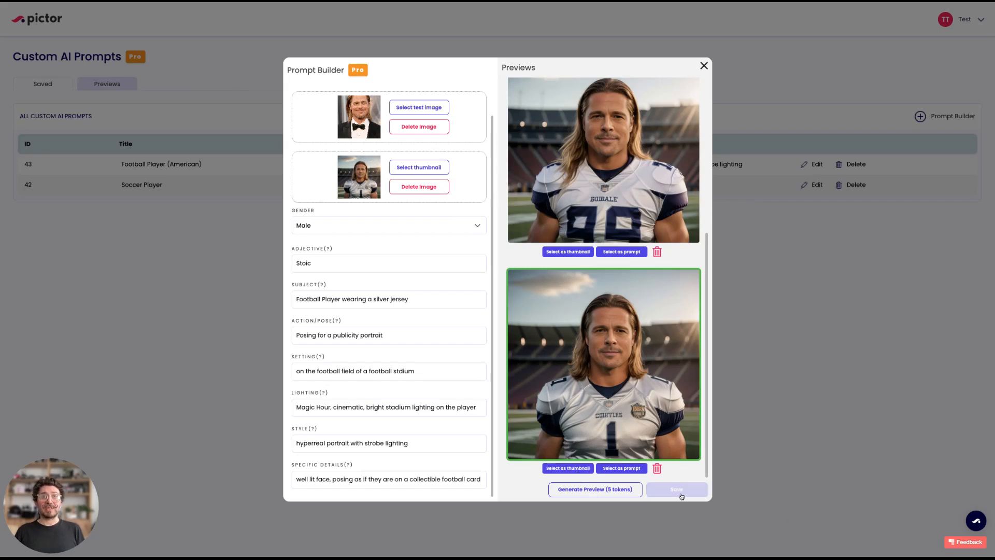
left_click_drag(682, 496, 618, 467)
left_click(622, 468)
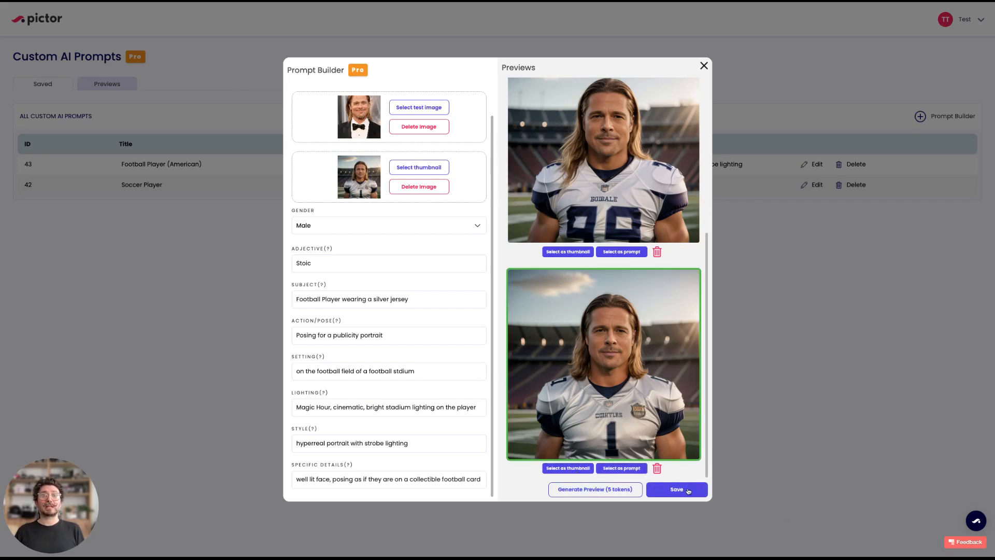
left_click(689, 492)
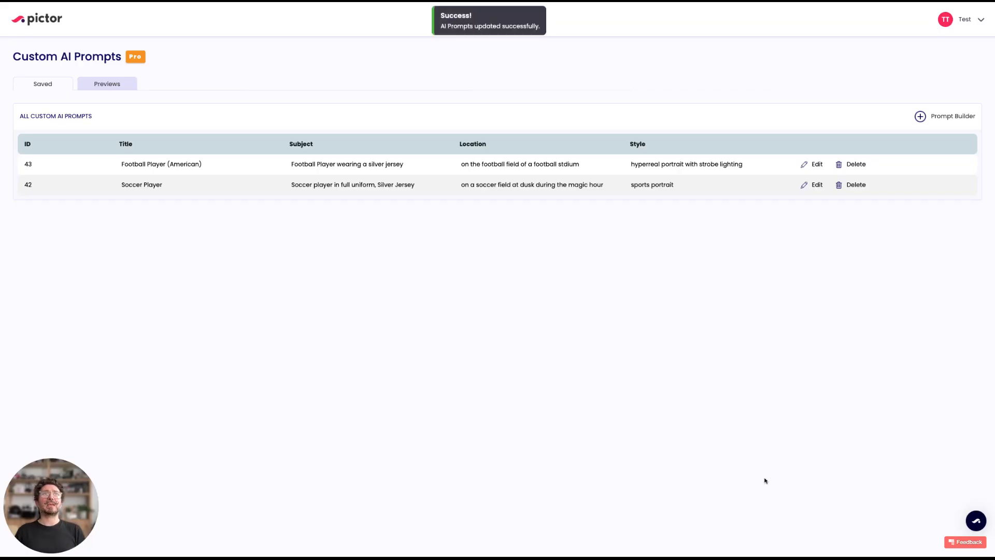
- Create a new simple event with "Footballer" as both the event name and the client name
left_click(31, 20)
left_click(100, 85)
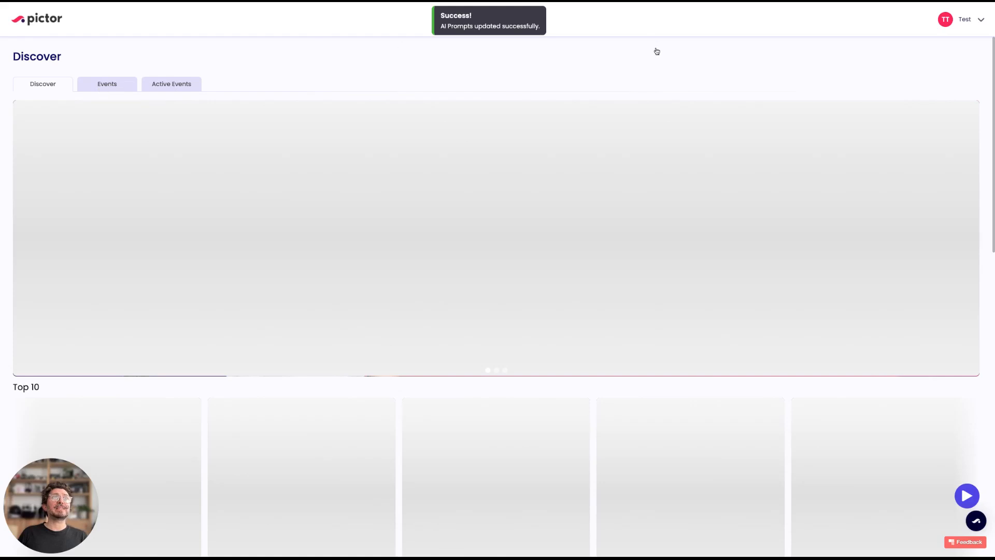
left_click(879, 61)
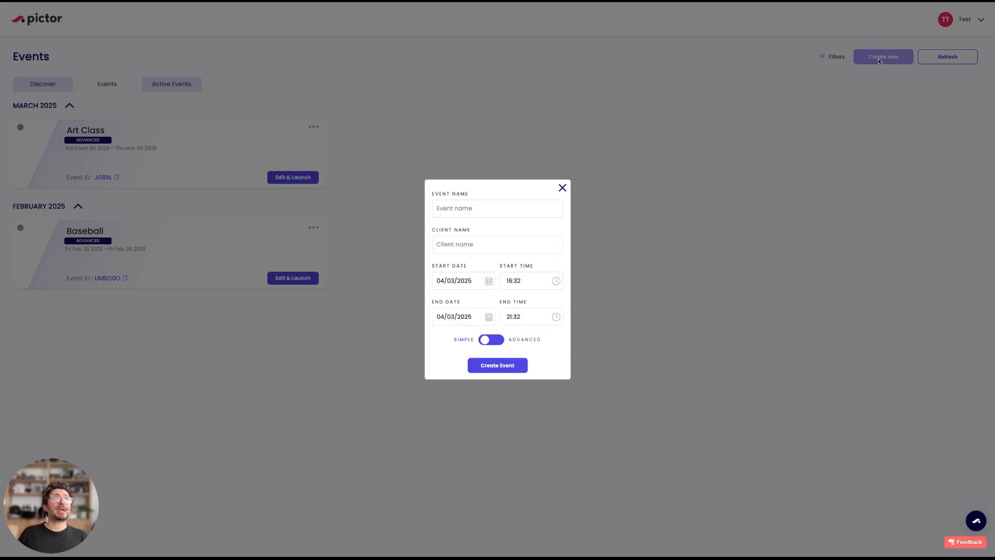
left_click(491, 205)
type("Footballer")
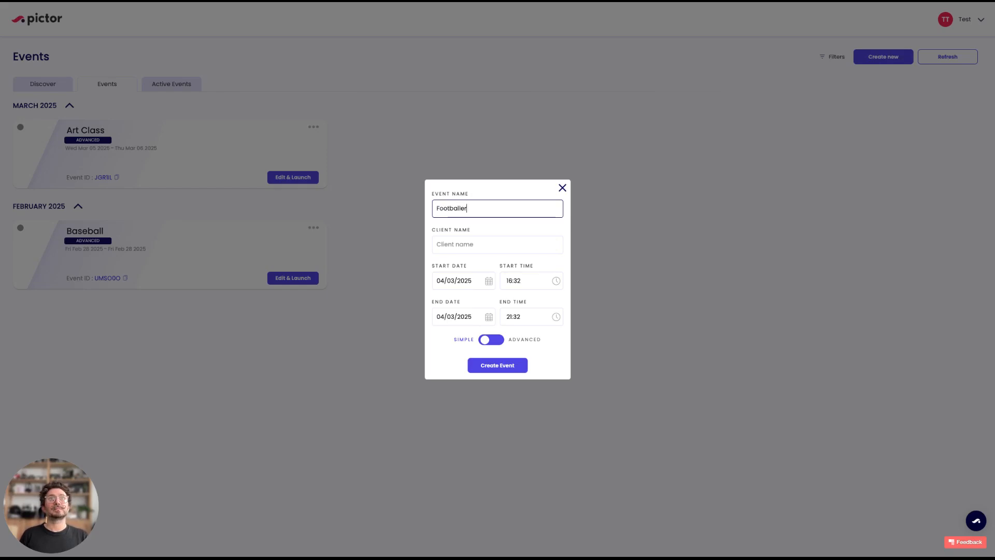
key("Tab")
type("Footballer")
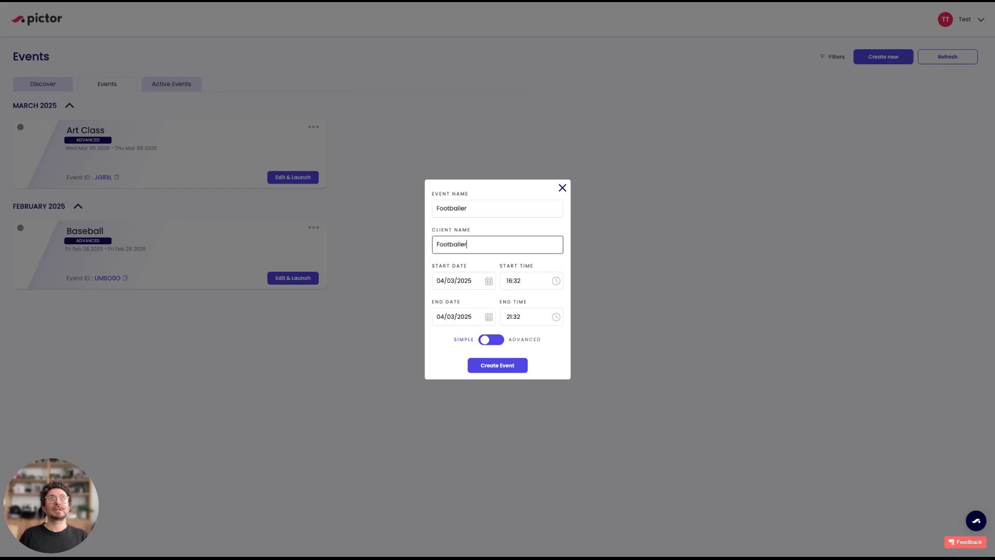
left_click(492, 371)
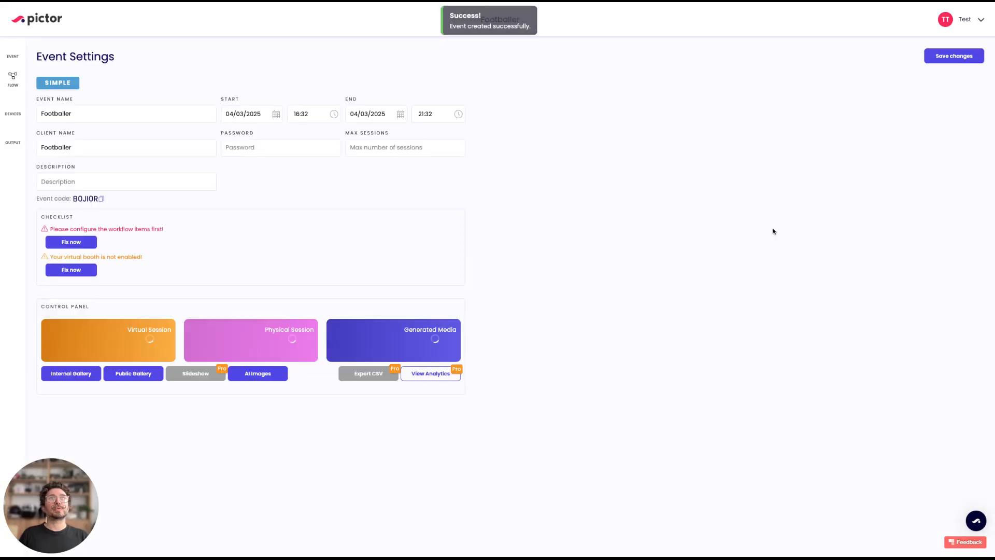
- Add the custom prompt "Football Player (American)" to the event workflow's AI settings with 1:1 aspect ratio and high quality
left_click(11, 80)
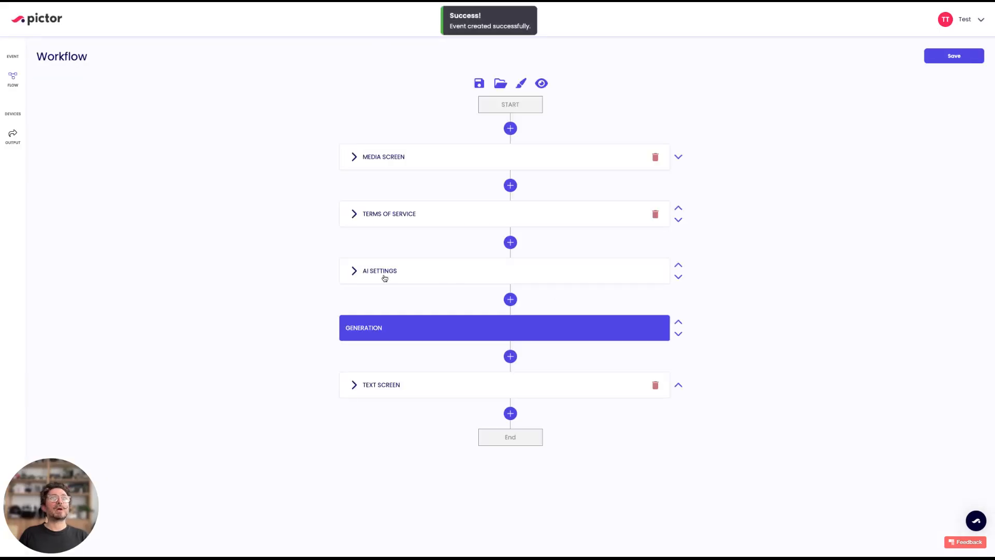
left_click(355, 271)
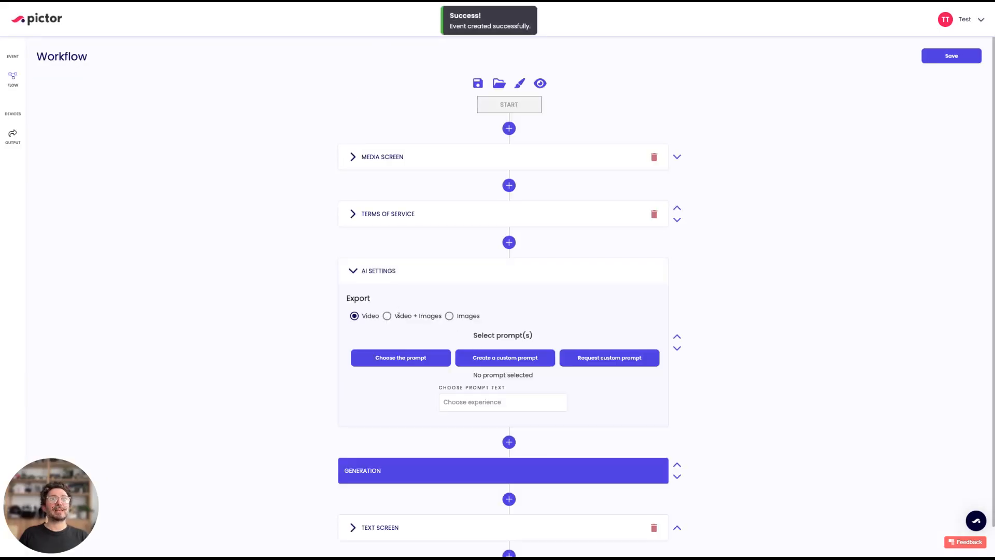
left_click(409, 357)
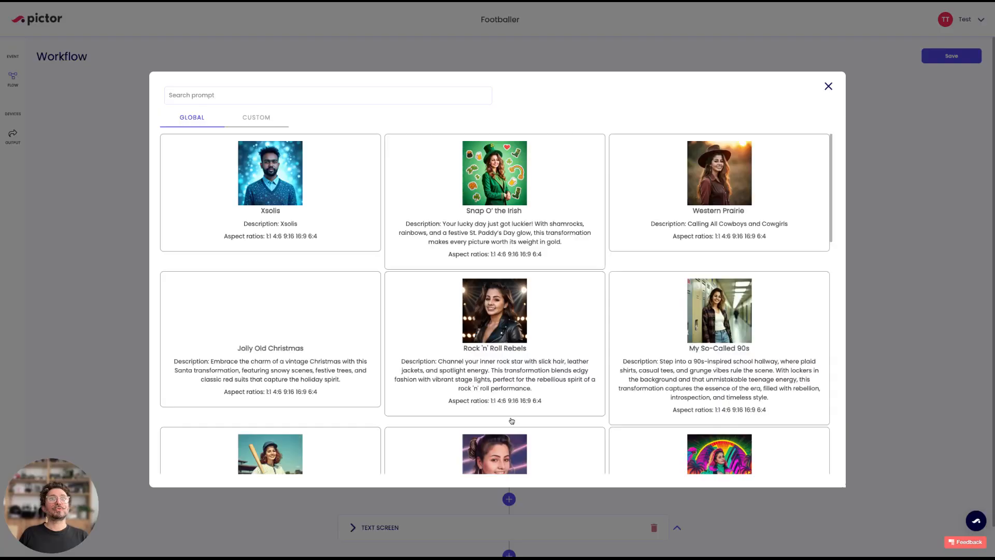
left_click(256, 119)
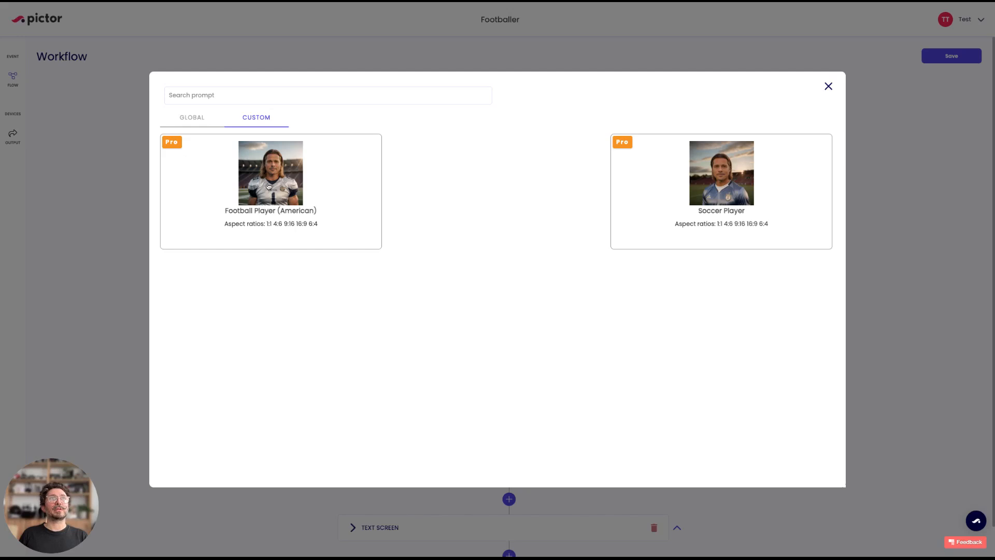
left_click(297, 191)
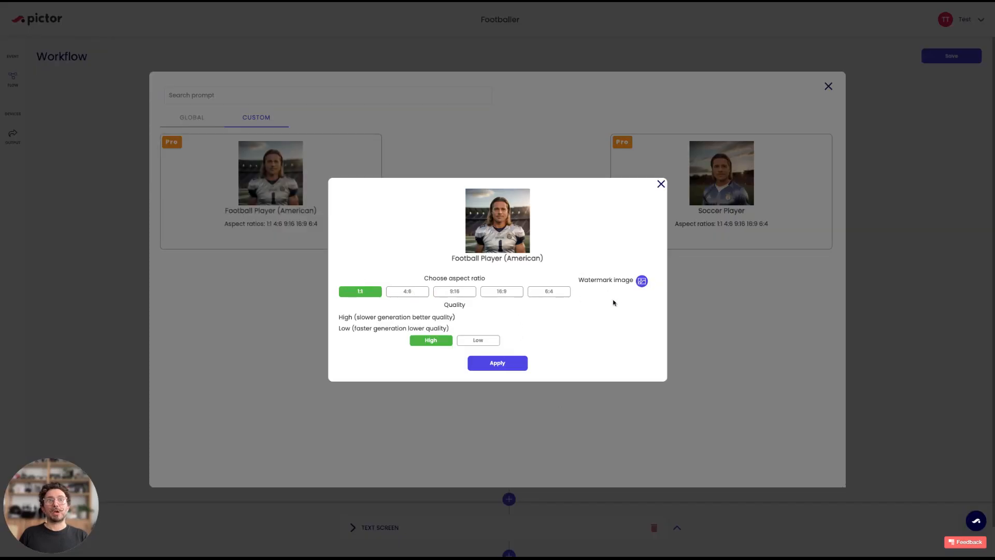
left_click(510, 363)
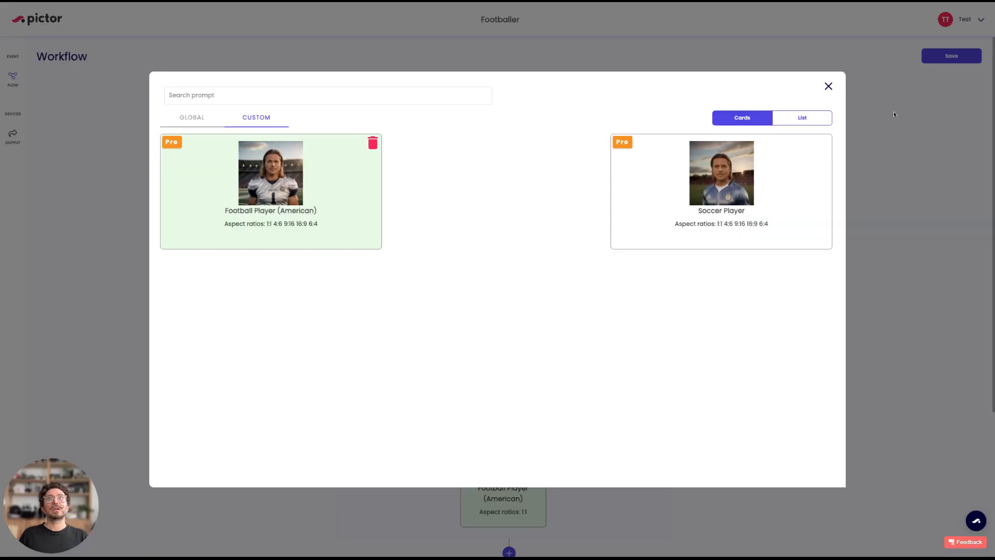
left_click(829, 87)
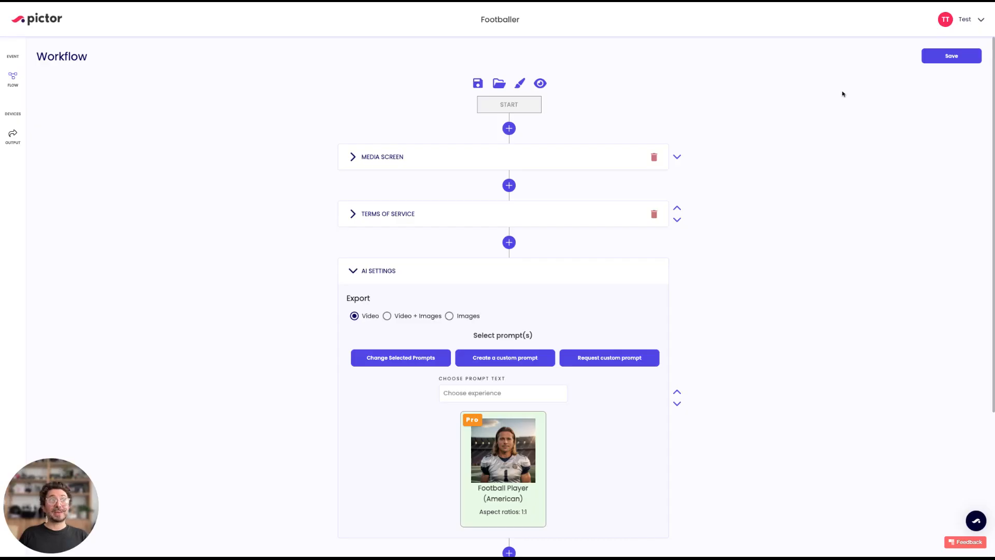
- Start another custom prompt from the workflow's AI settings and name it "Dragon Slayer"
left_click(495, 358)
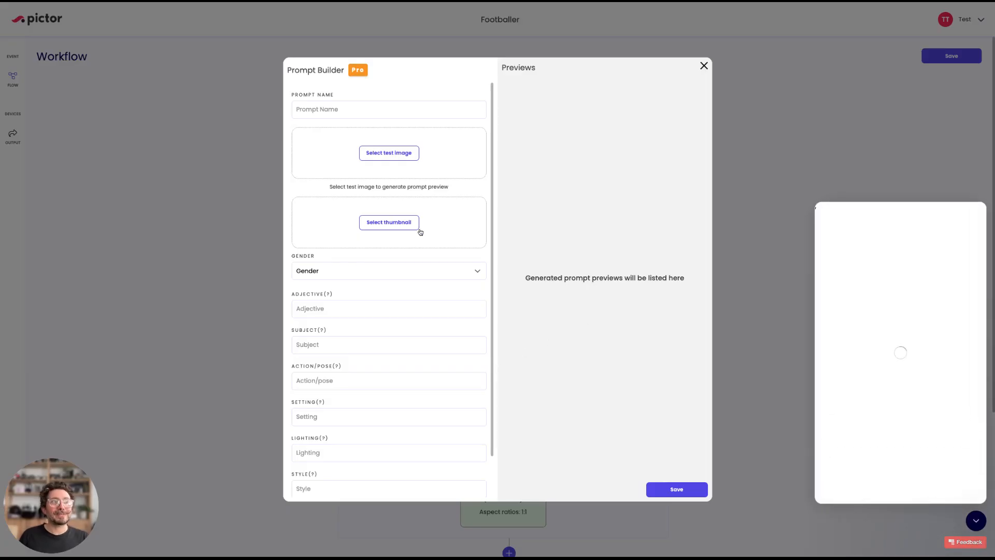
left_click(366, 112)
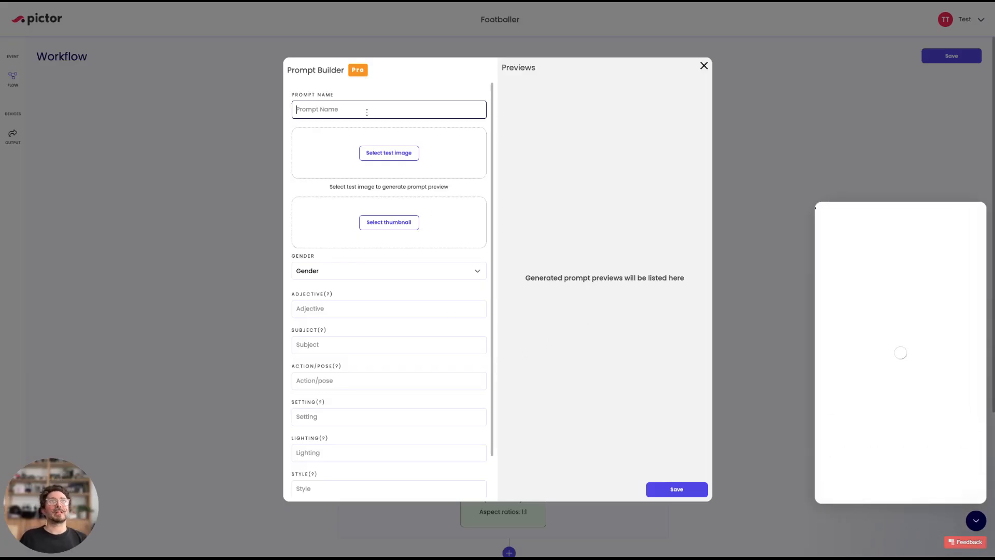
type("Dra")
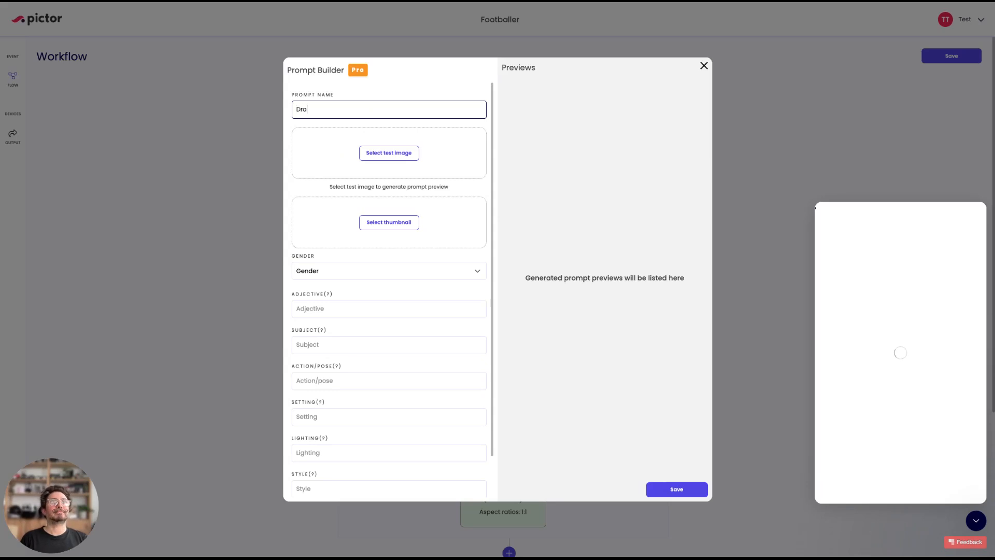
type("gon Slayer")
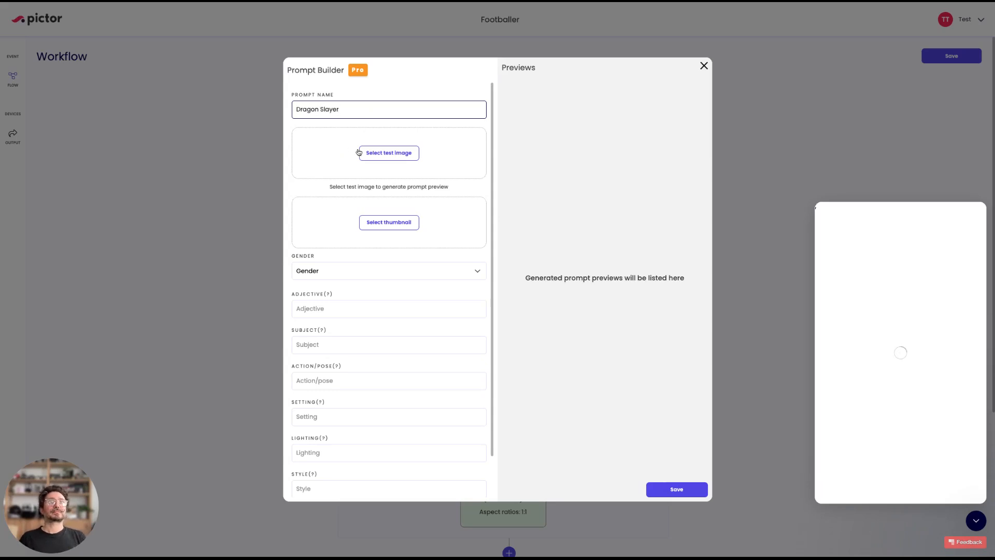
- Use the photo of the woman with long curly hair as the new prompt's test image
left_click(378, 153)
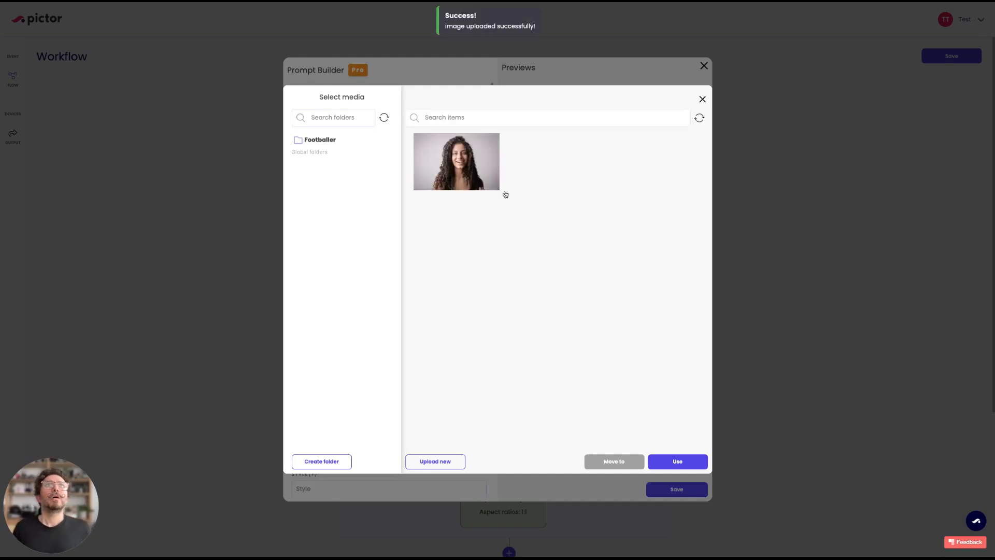
left_click(449, 153)
left_click(692, 464)
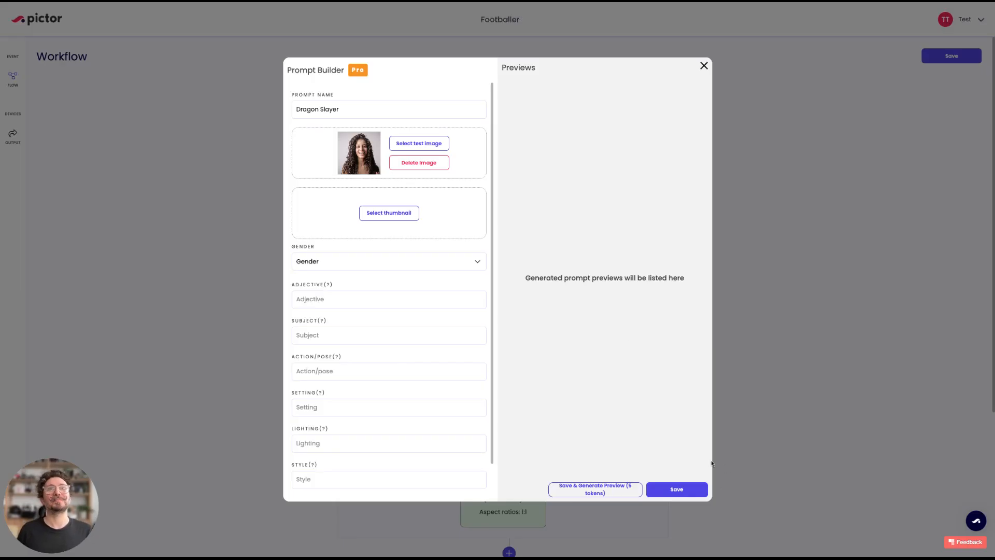
- Set the prompt's gender to Female and its adjective to "a very brave"
left_click(365, 264)
left_click(337, 298)
left_click(338, 301)
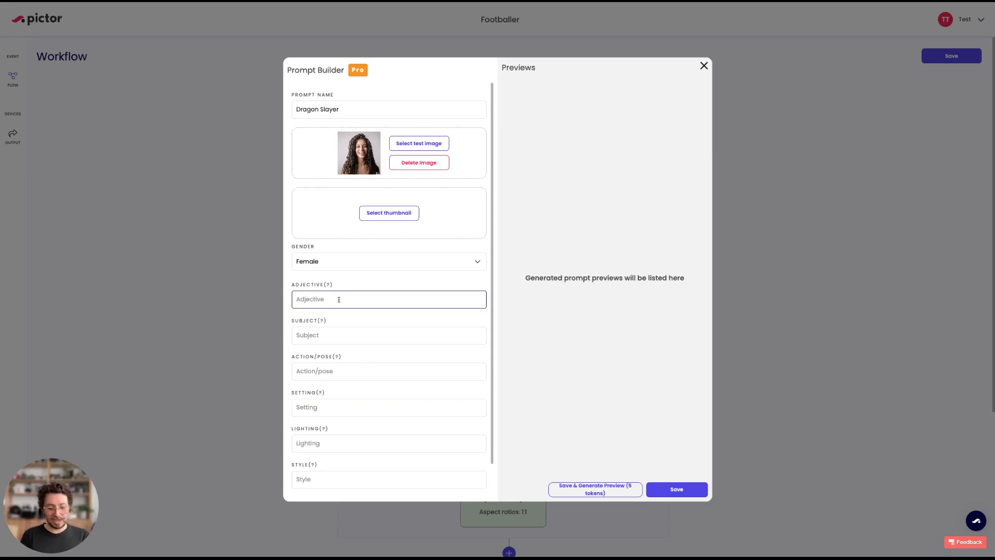
type("a very brave")
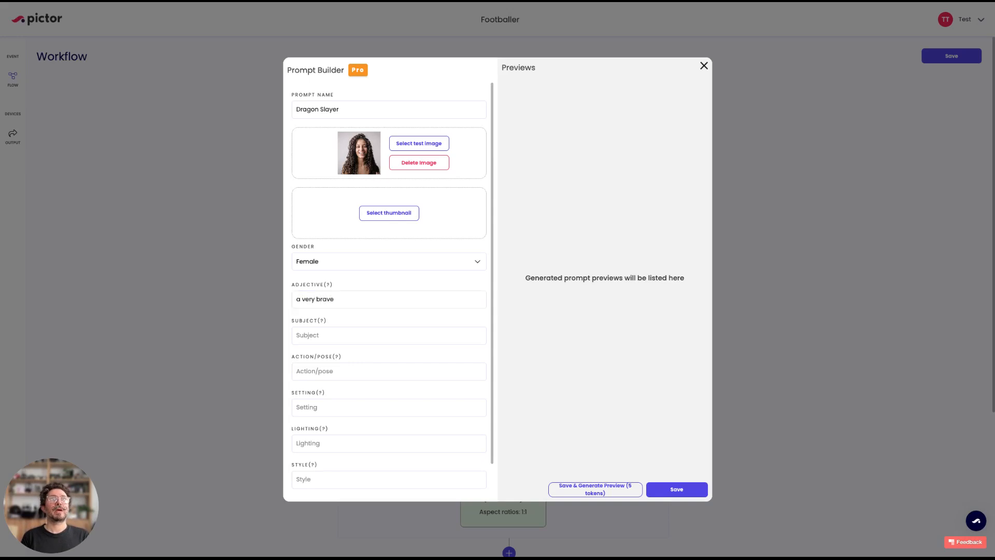
- Rename the prompt to "Dragon Tamer" and enter "Dragon Tamer" as its subject
left_click(325, 109)
double_click(326, 109)
type("Tamer")
left_click(345, 332)
type("Dragon Tamer")
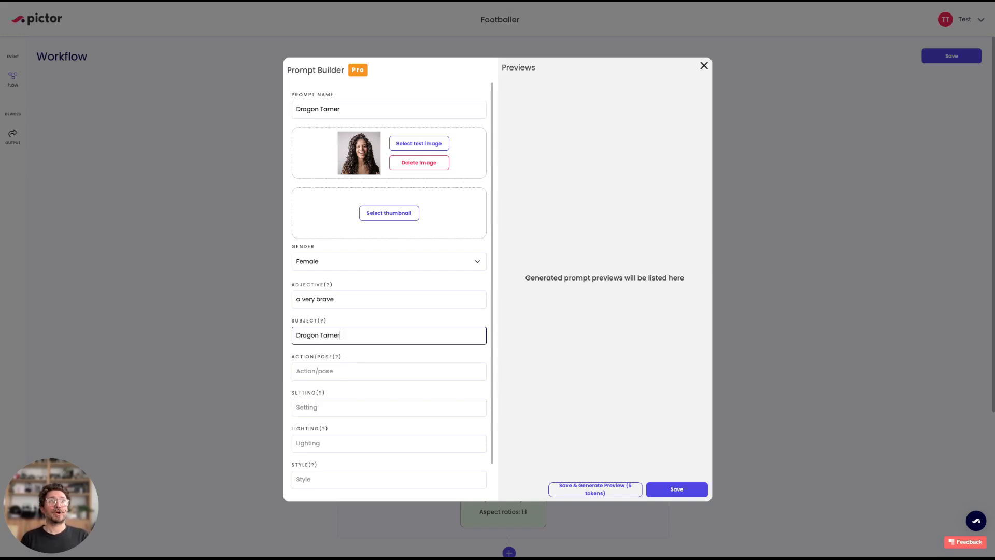
- Enter "Posing with their very gentle Dragon with big metallic teeth" as the Dragon Tamer prompt's action/pose
left_click(346, 357)
left_click(344, 372)
type("Posing with ")
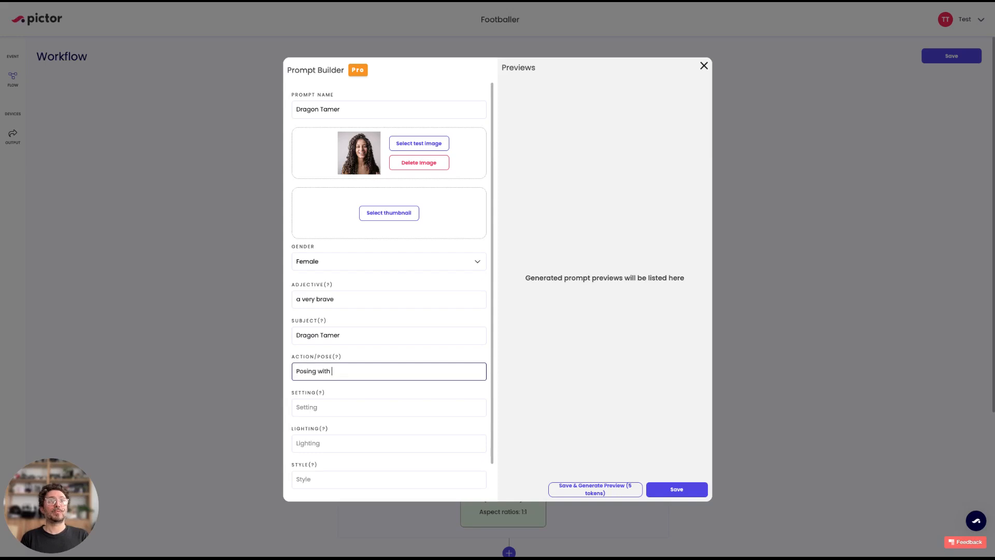
type("their very gentle Dragon with ")
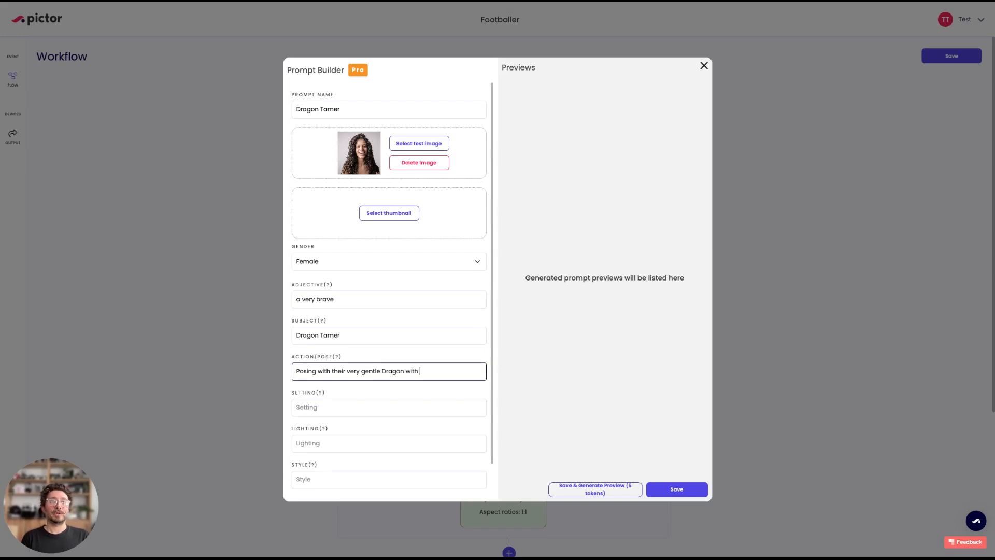
type("big metallic teeth")
- Enter "On the precipice of a foggy mountaintop" as the Dragon Tamer prompt's setting
key("Tab")
type("Insi")
key("BackSpace")
key("BackSpace")
key("BackSpace")
key("BackSpace")
type("a")
key("BackSpace")
type("On the precipice of a foggy moyn")
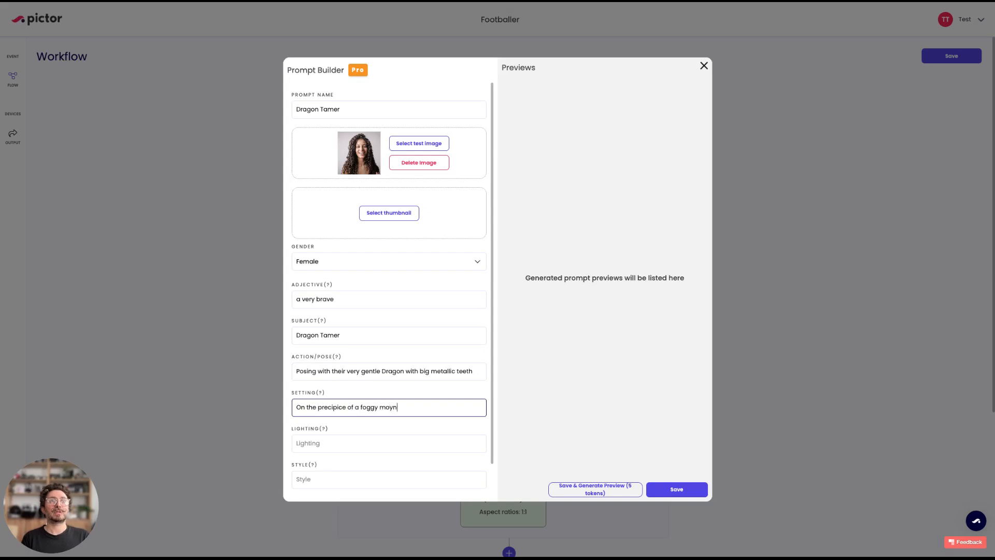
key("BackSpace")
type("untaintop")
- Enter "neon surreal pinks and purple lighting" as the Dragon Tamer prompt's lighting
key("Tab")
key("Tab")
type("n")
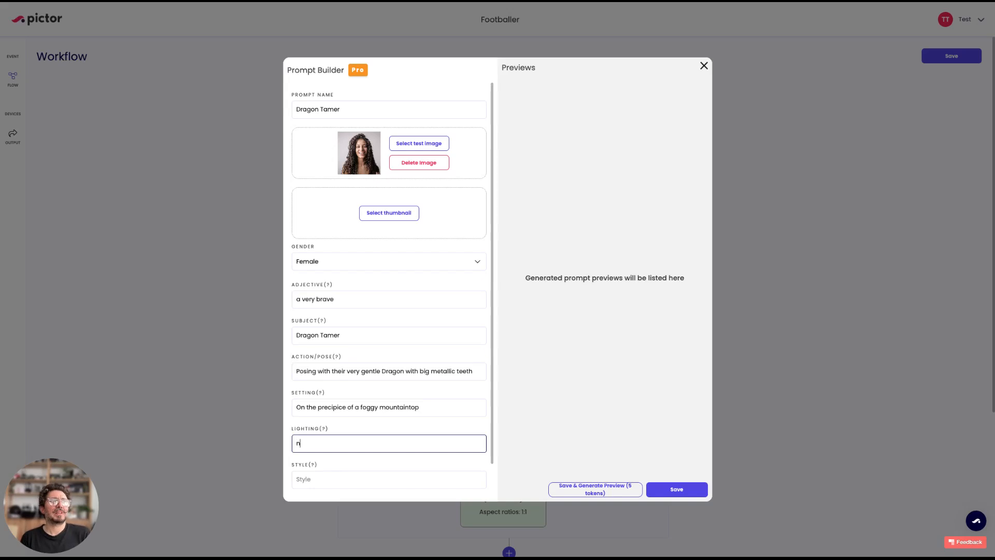
type("eon ")
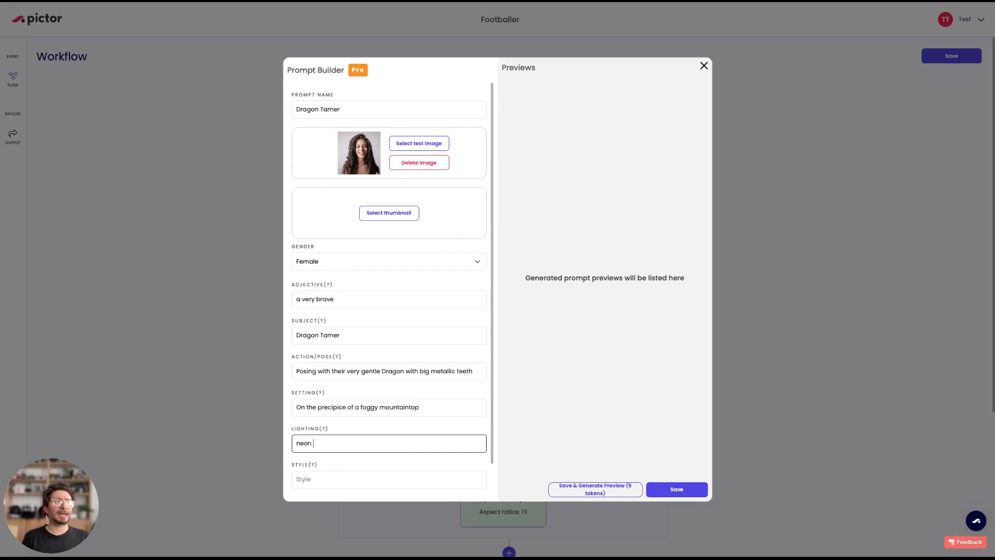
type("surreal ")
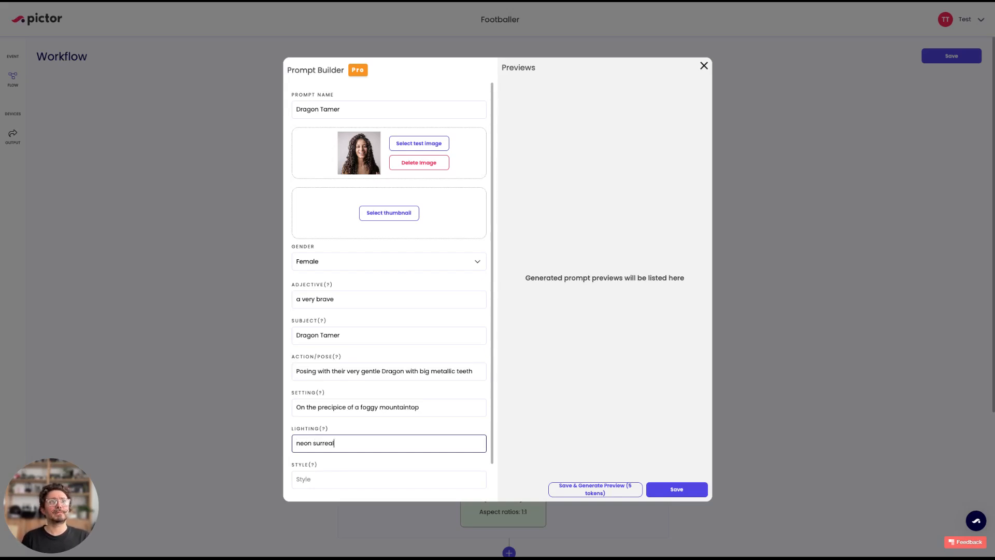
type("p")
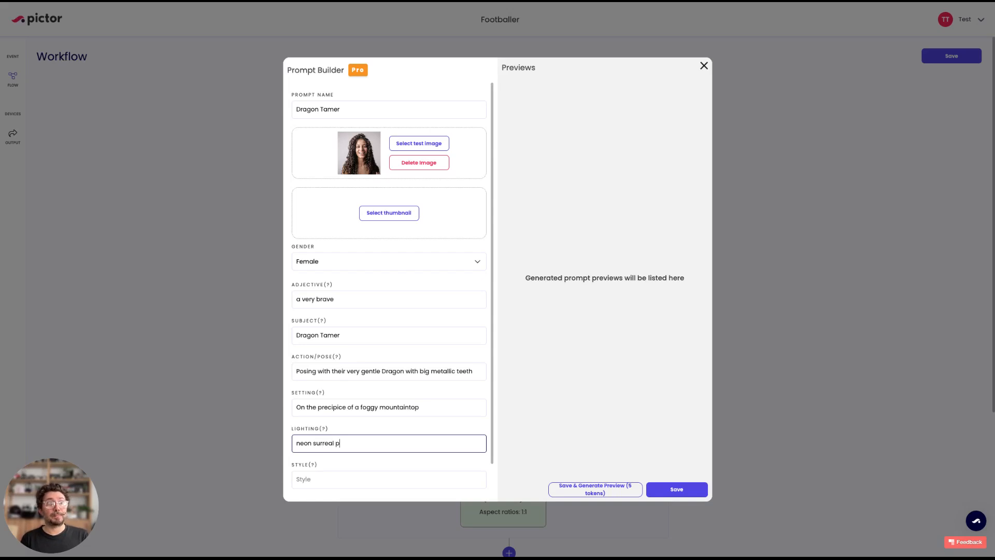
type("inks and purple li")
type("ghting")
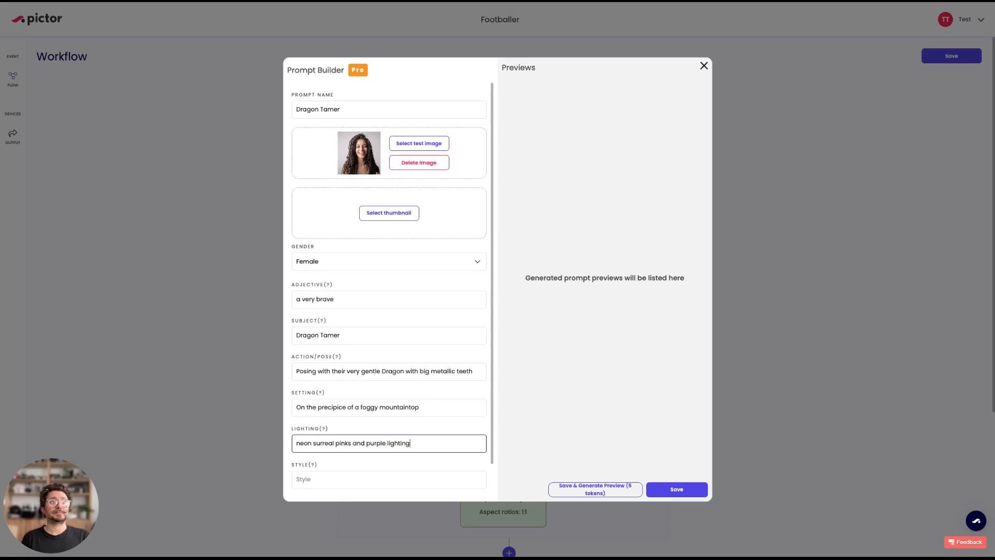
- Set the Dragon Tamer prompt's style to "Fantasy"
scroll(377, 365, "down", 1)
left_click(347, 443)
type("Fantasy")
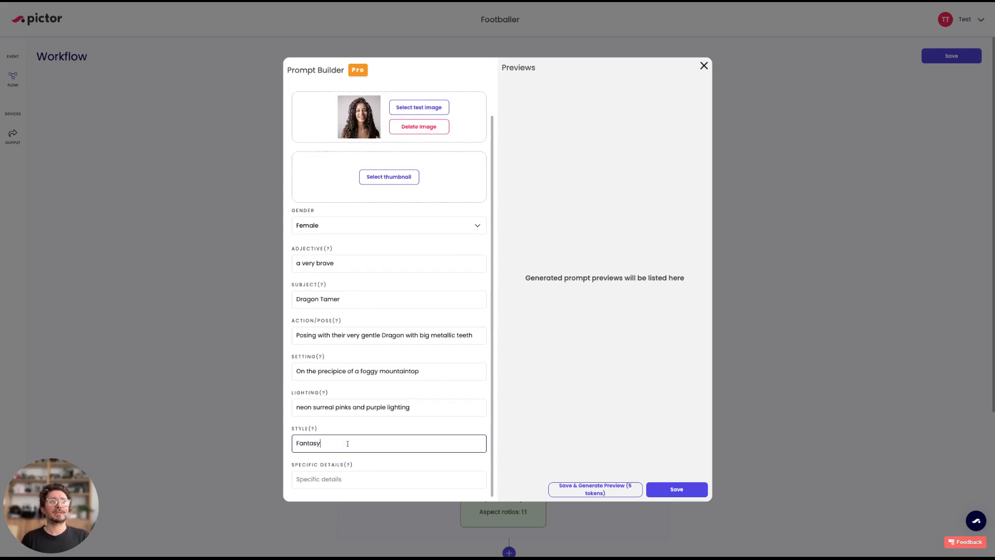
- Enter "The dragon tamer embraces their lovely dragon." as the specific details, and save the prompt while generating a preview
left_click(314, 478)
type("W")
key("BackSpace")
type("T")
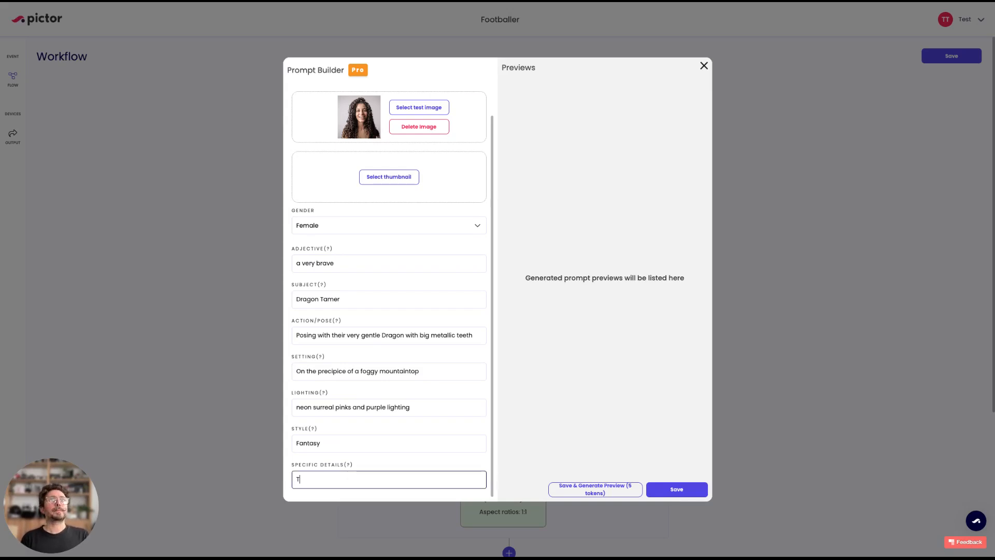
type("he dragon t")
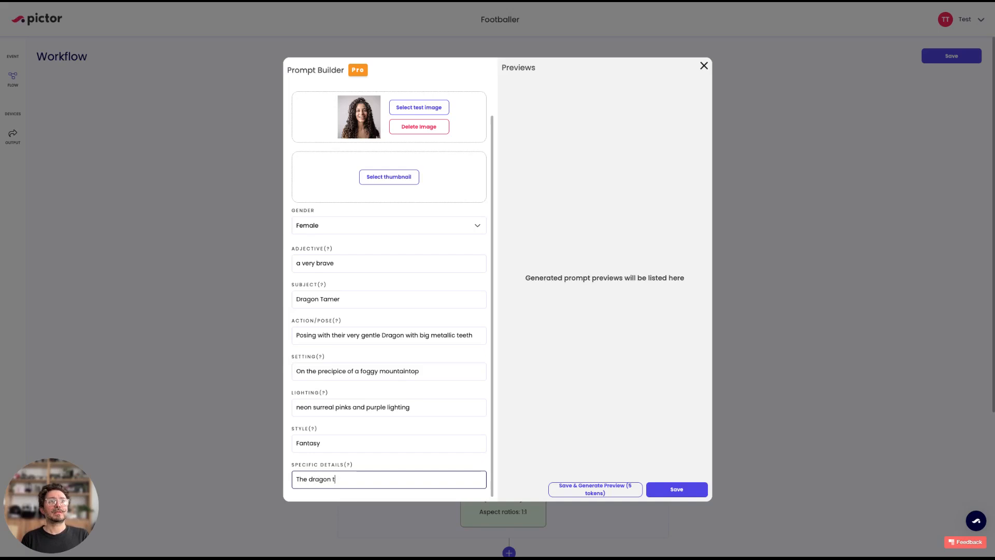
type("amer embraces their lovely dragon.")
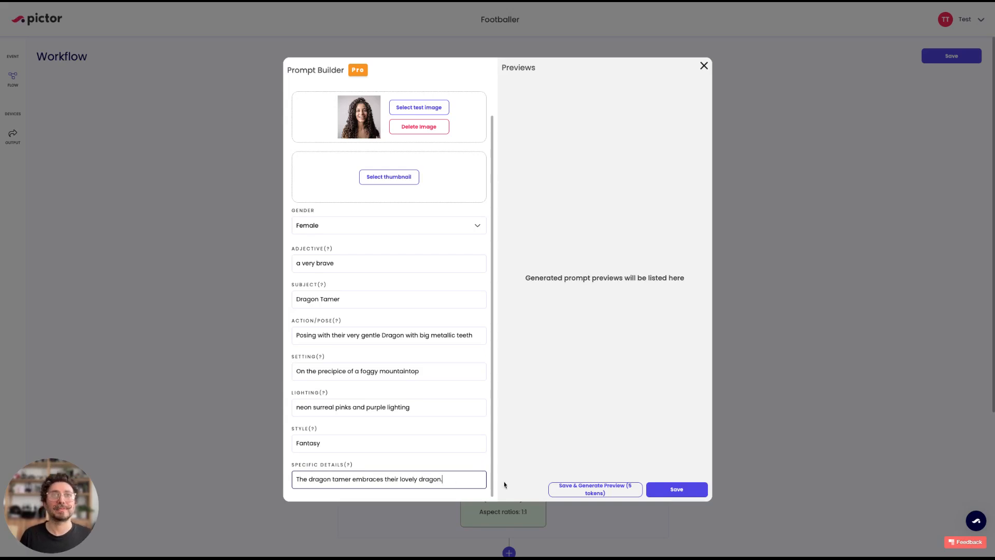
left_click(619, 491)
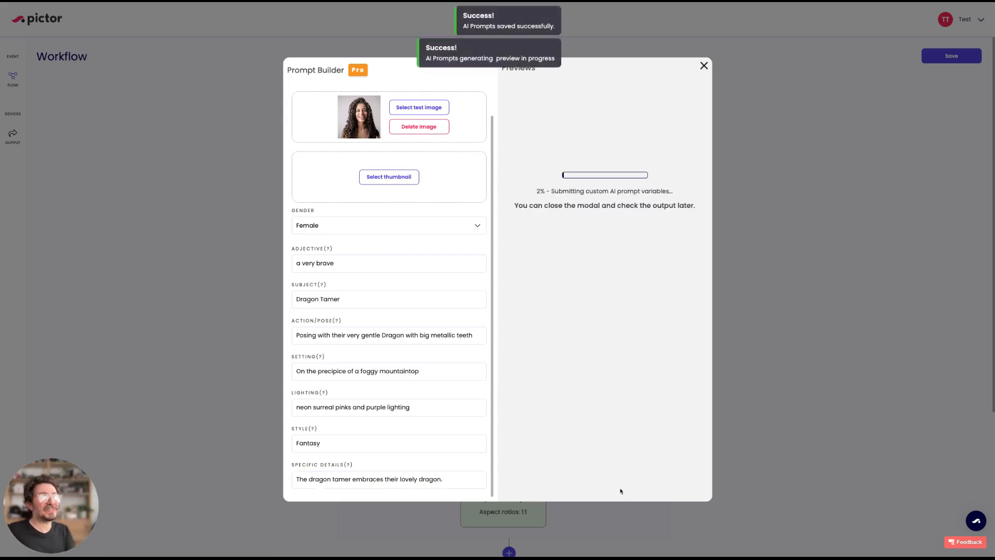